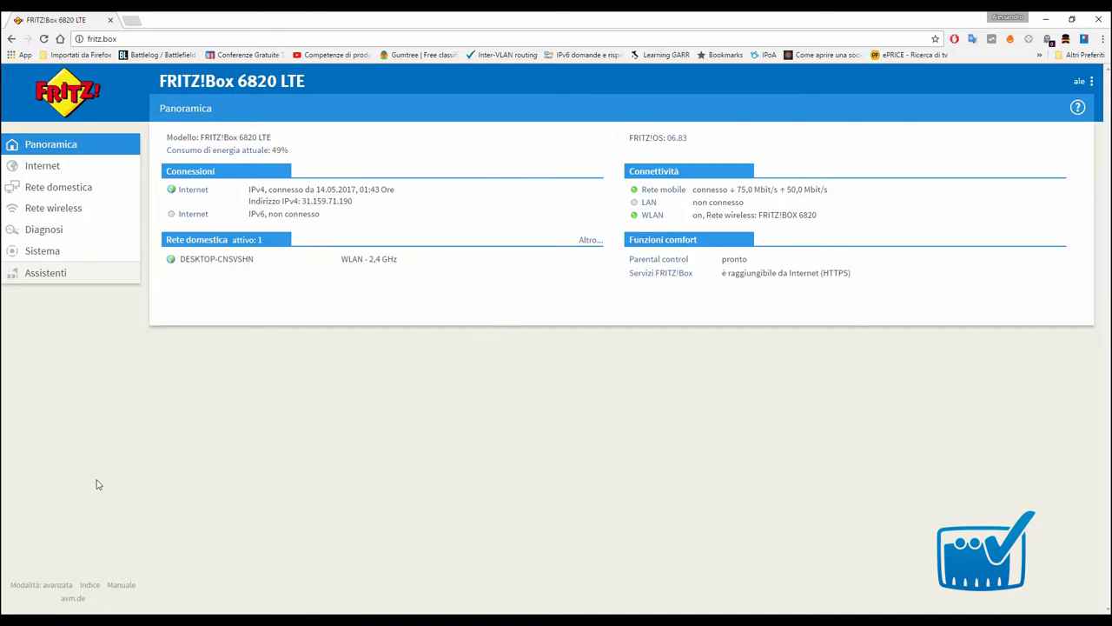
click(41, 587)
click(49, 589)
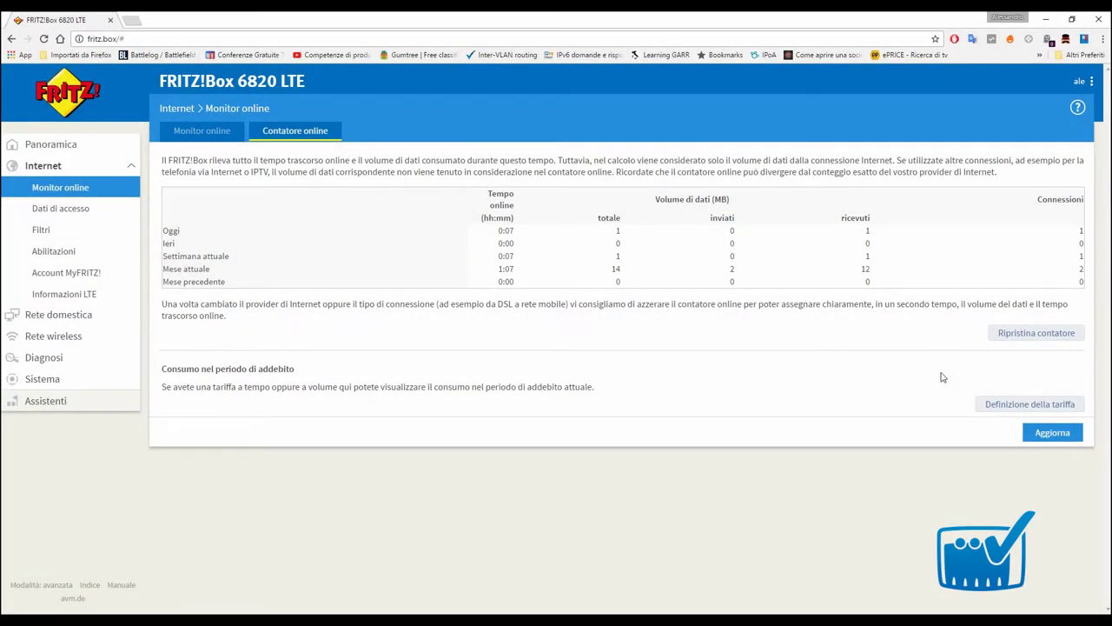
Step: Open the tariff definition of the online counter, enable the use of tariff information and select the time-based tariff
click(1052, 406)
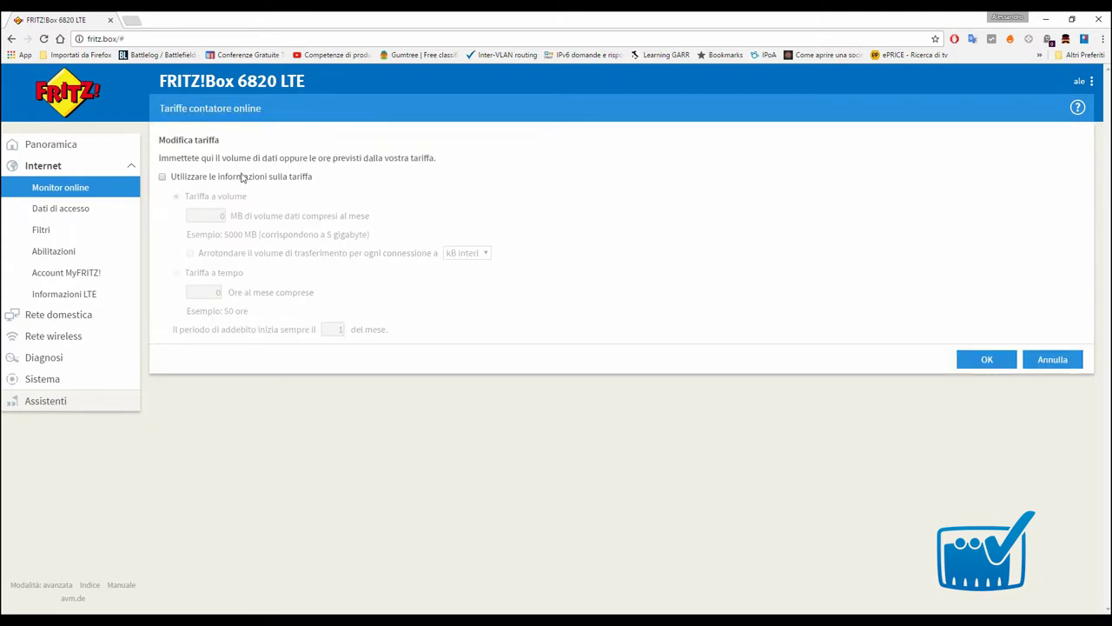
click(235, 178)
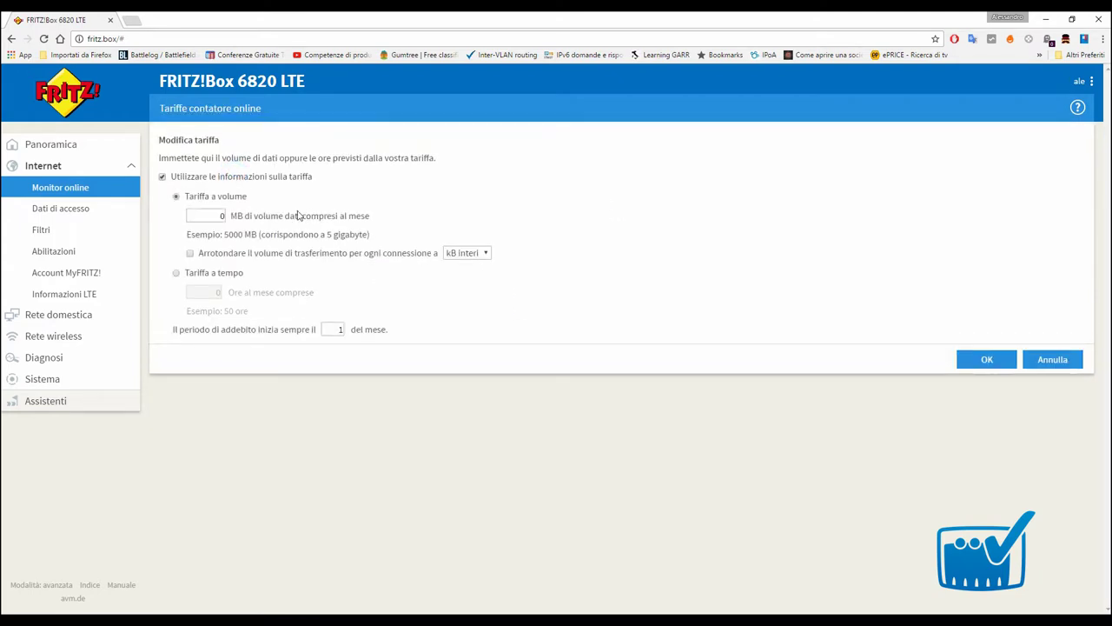
click(200, 275)
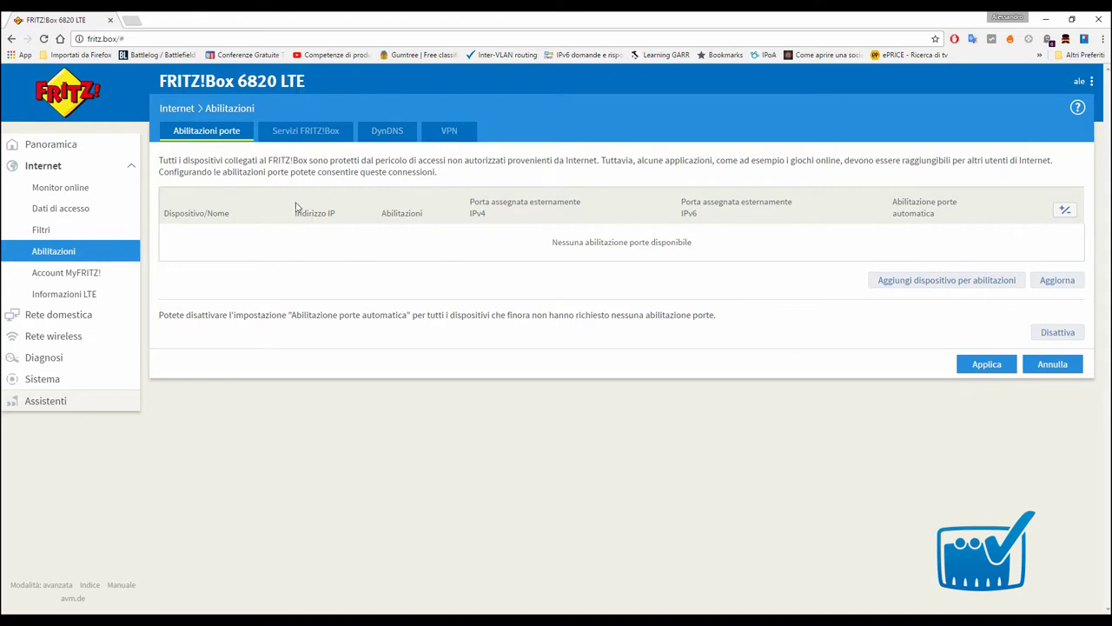
Step: Review the FRITZ!Box services access settings, highlighting the home network address and the HTTPS web address for Internet access
click(296, 134)
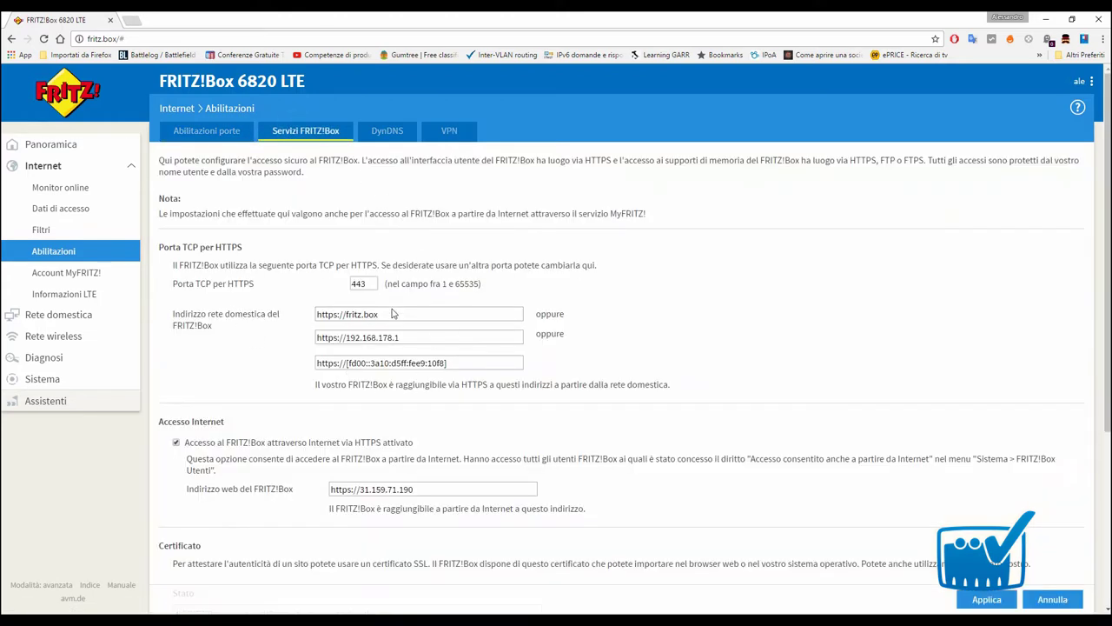
drag(423, 340, 326, 339)
drag(326, 339, 315, 339)
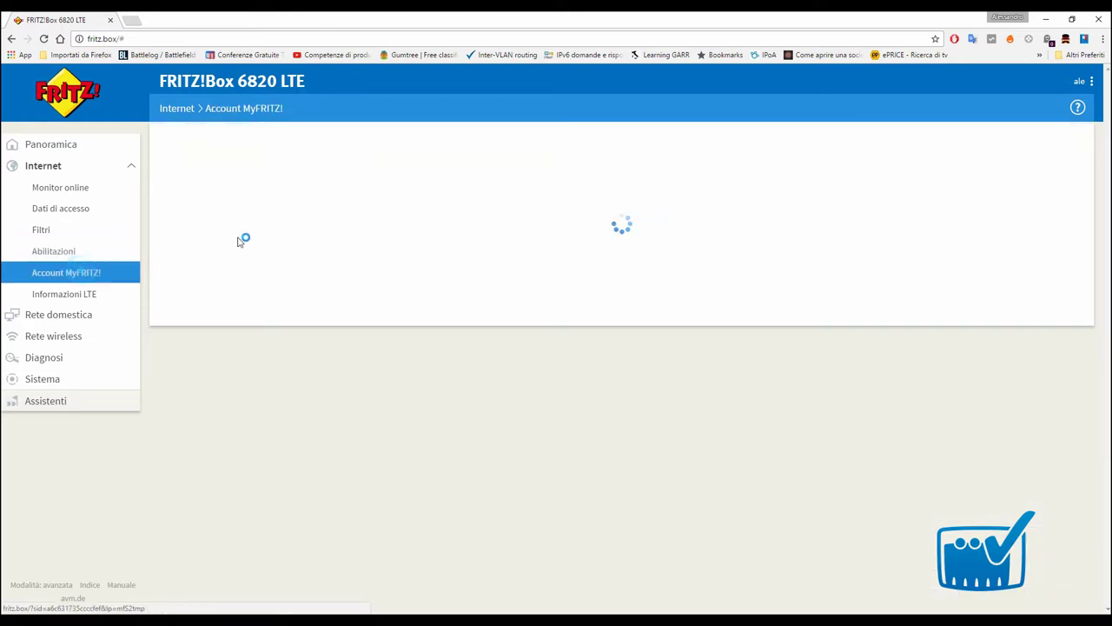
click(53, 251)
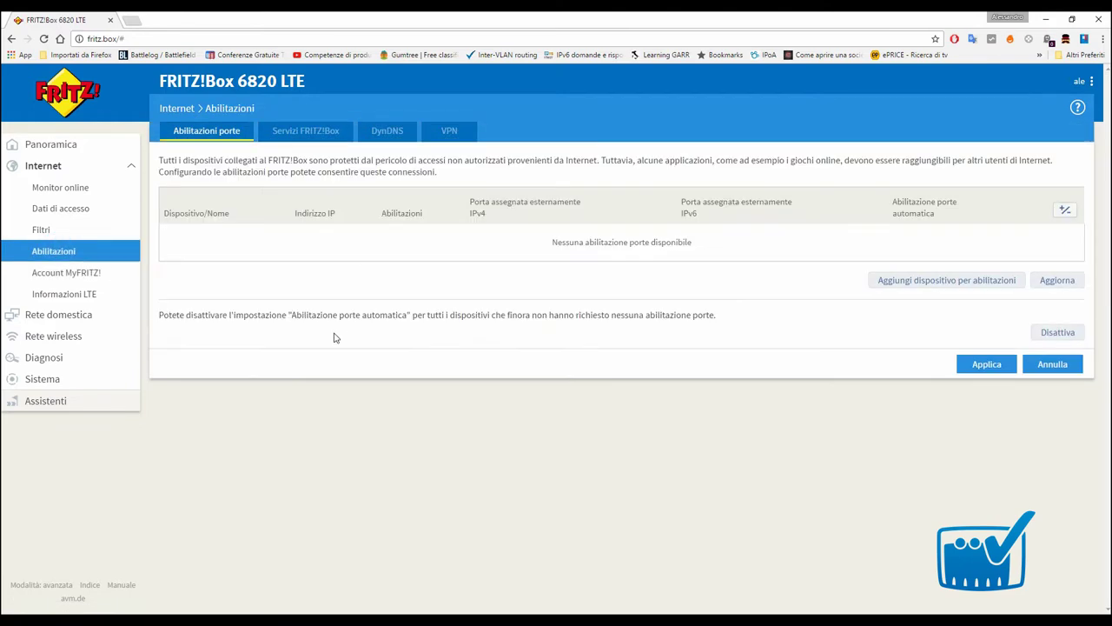
click(330, 130)
click(416, 375)
drag(416, 375, 357, 375)
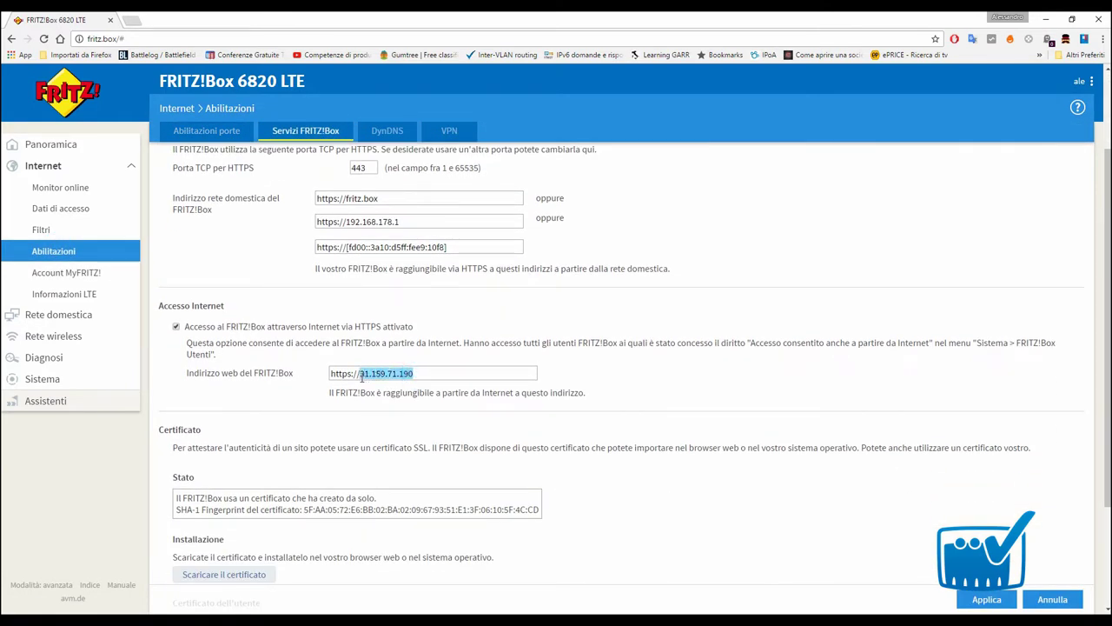
click(428, 371)
Step: Enable DynDNS in the Internet permissions and set its provider to "Definito dall'utente"
click(403, 133)
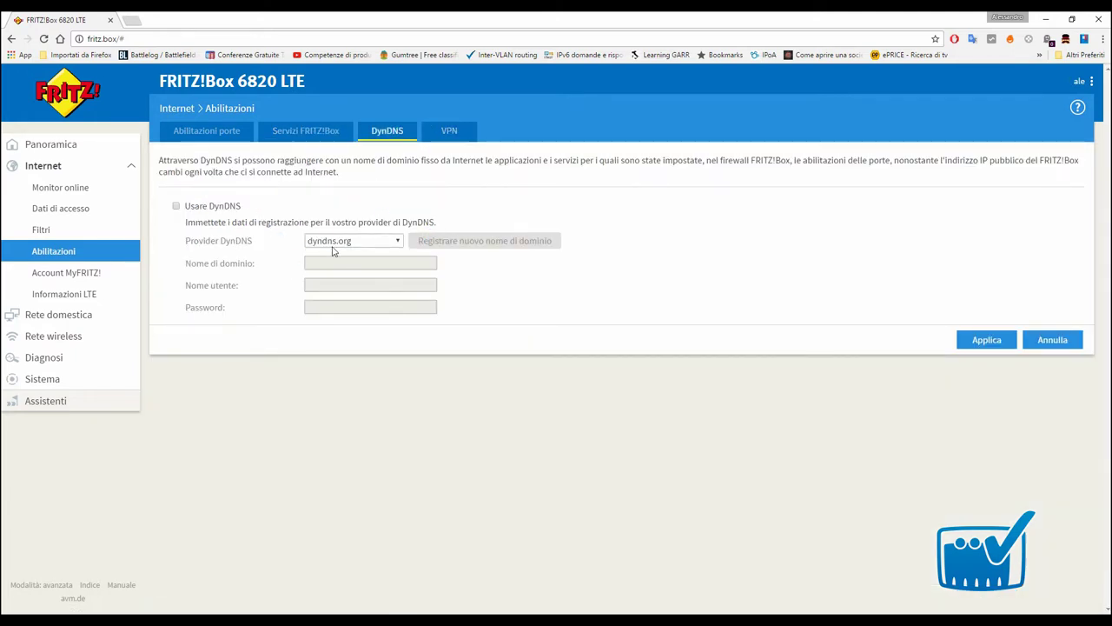
click(219, 208)
click(339, 239)
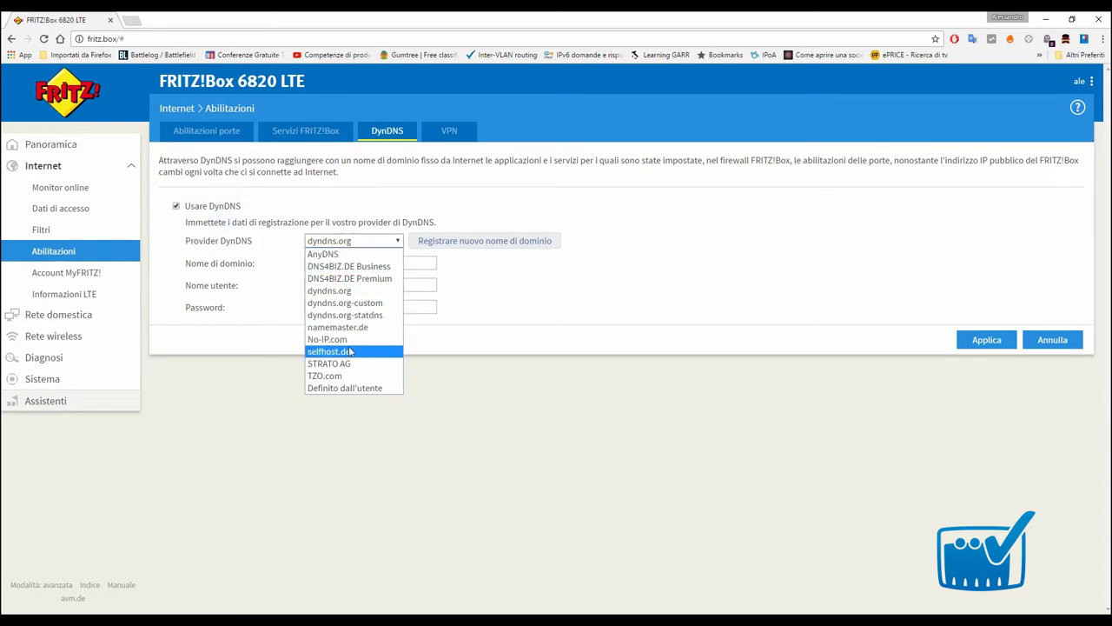
click(355, 387)
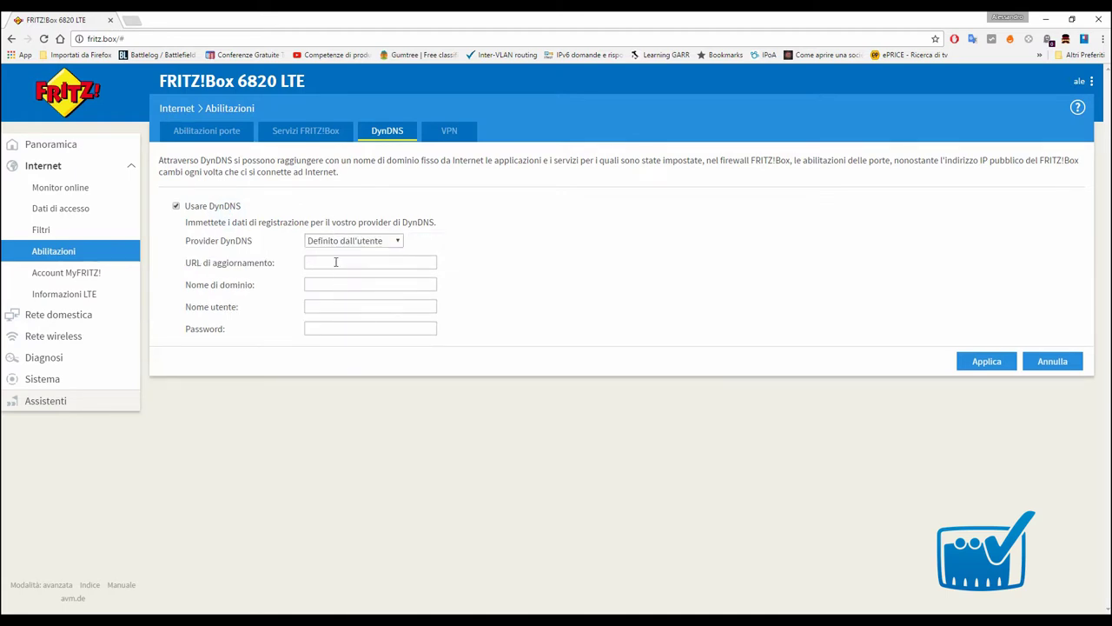
Step: Start adding a VPN connection to view the available connection types, and leave for the MyFRITZ! account page
click(451, 132)
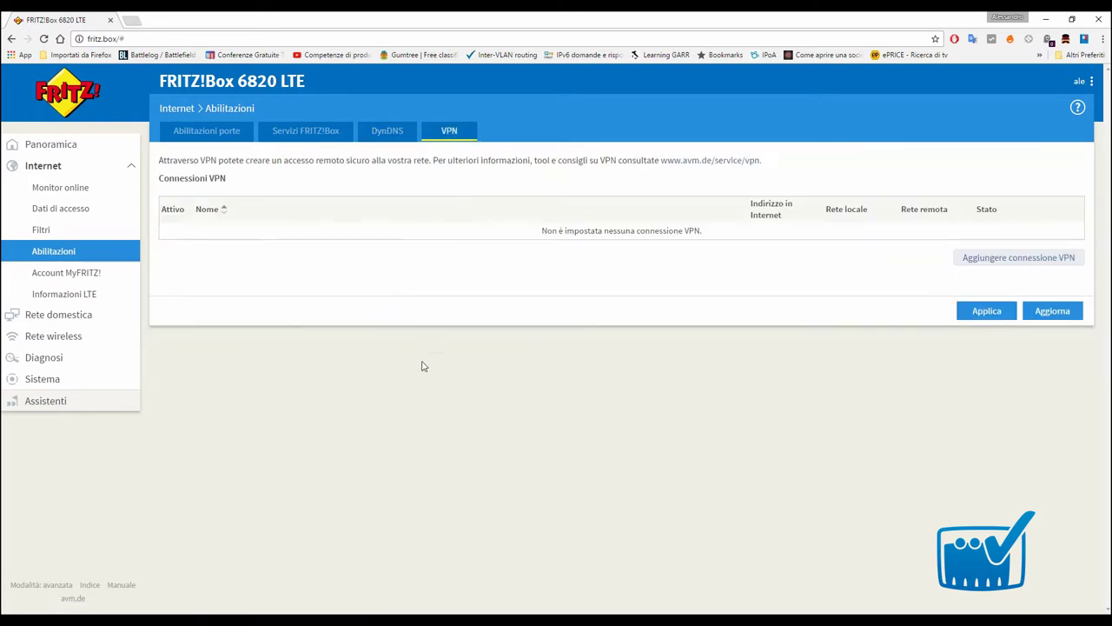
click(1068, 254)
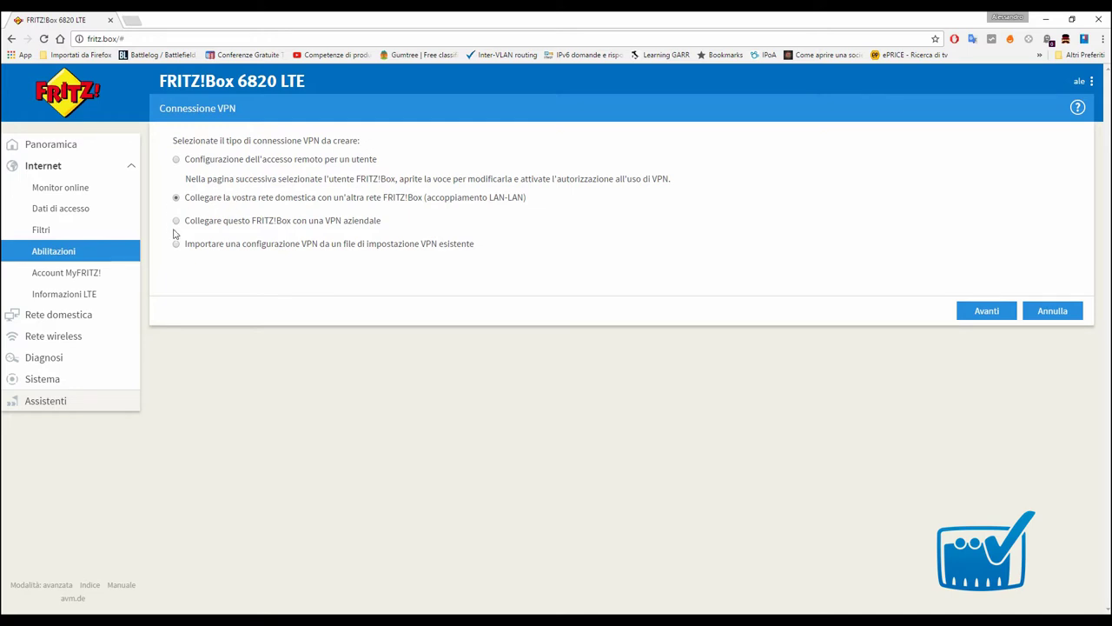
click(89, 273)
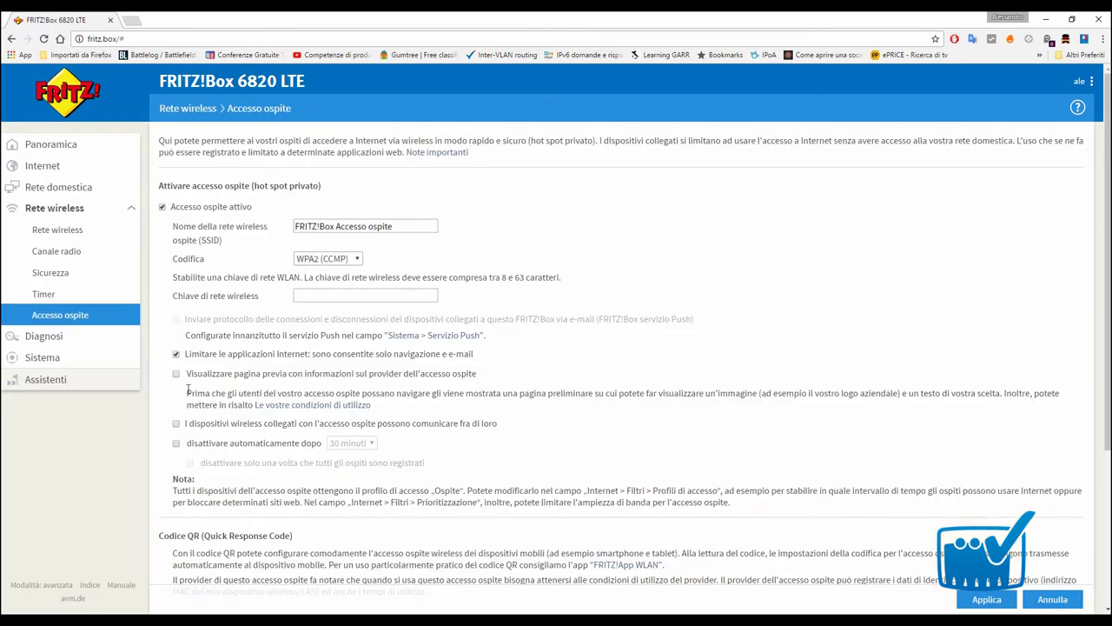
Step: Enable the preliminary page for guest wireless access and enter the text "ciao e benvenuti nel mio hotel. buona navigazione"
click(252, 374)
scroll(257, 374, down, 2)
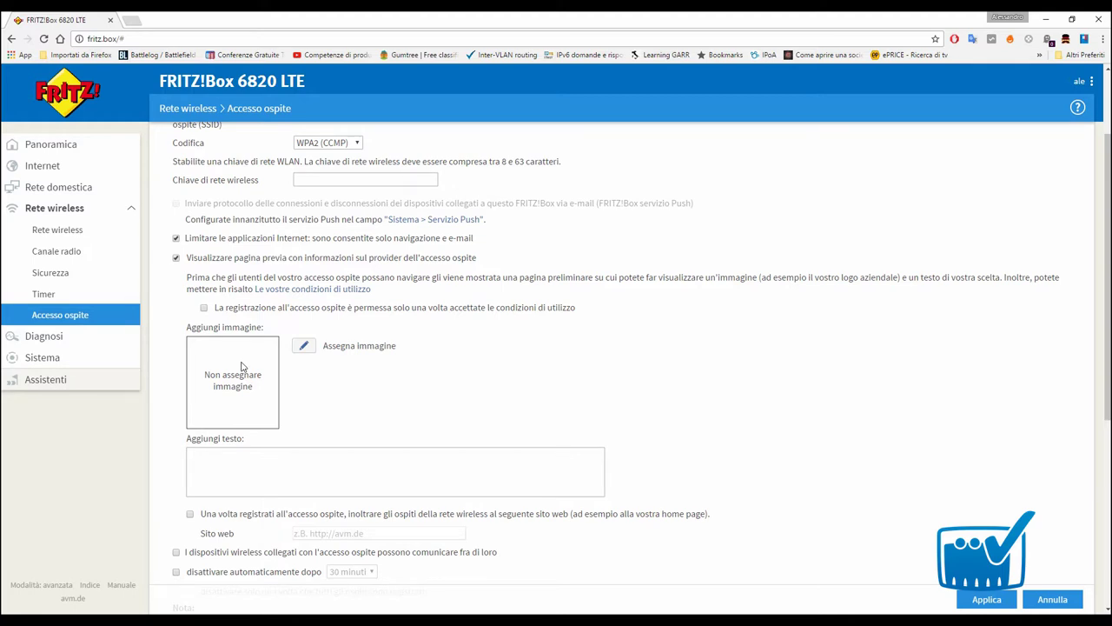
click(237, 465)
text(ciao e benvenuti nel mio hotel. buona navigazione)
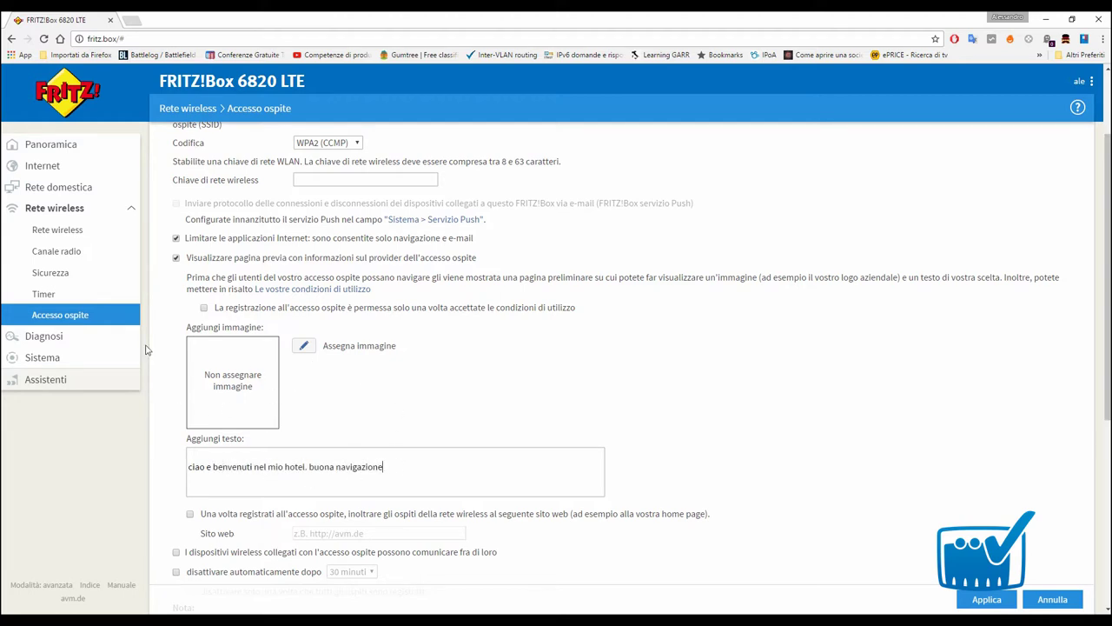
drag(391, 467, 176, 469)
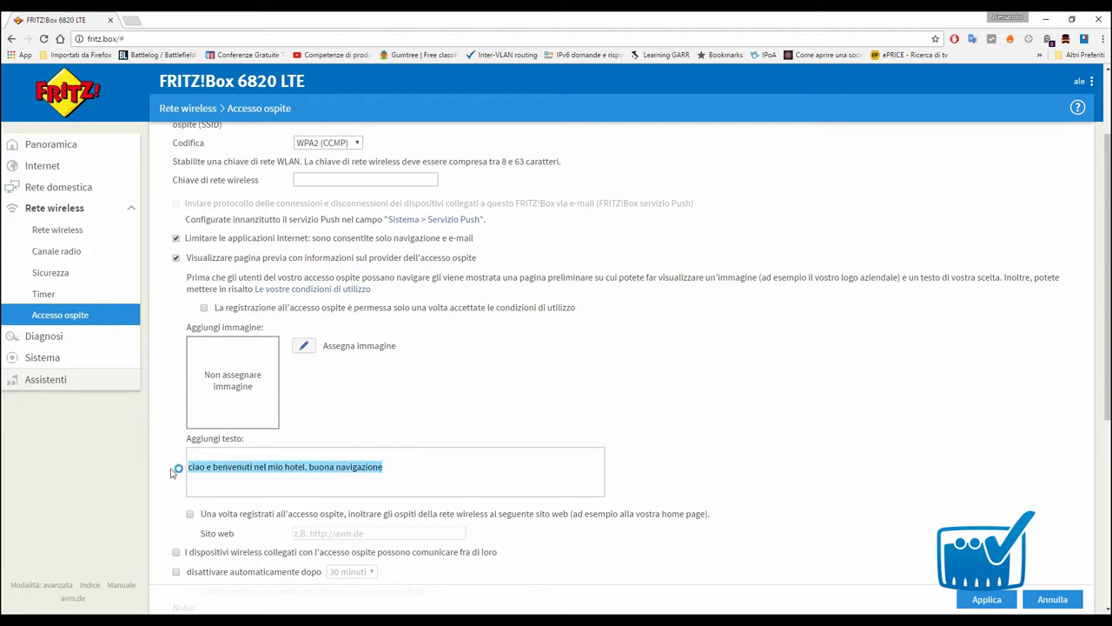
click(255, 467)
Step: Enable forwarding registered guests to a website and automatic deactivation of guest access after 30 minutes
scroll(251, 491, down, 1)
click(189, 455)
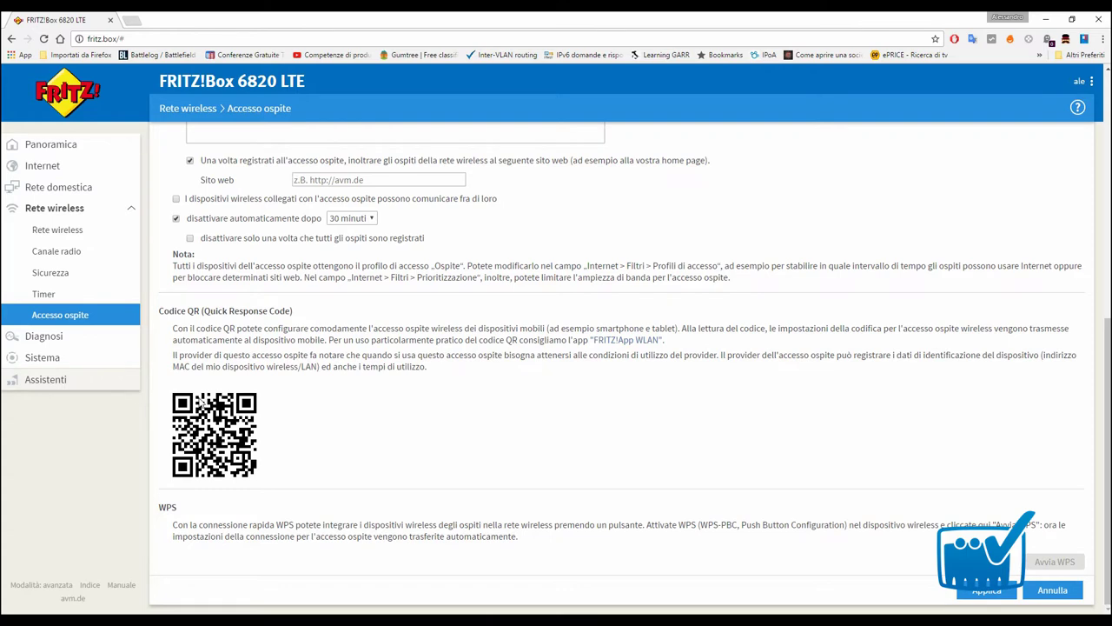
Step: Set the guest network's encryption to "non codificata" and highlight the option that requires accepting the terms of use
scroll(245, 492, up, 7)
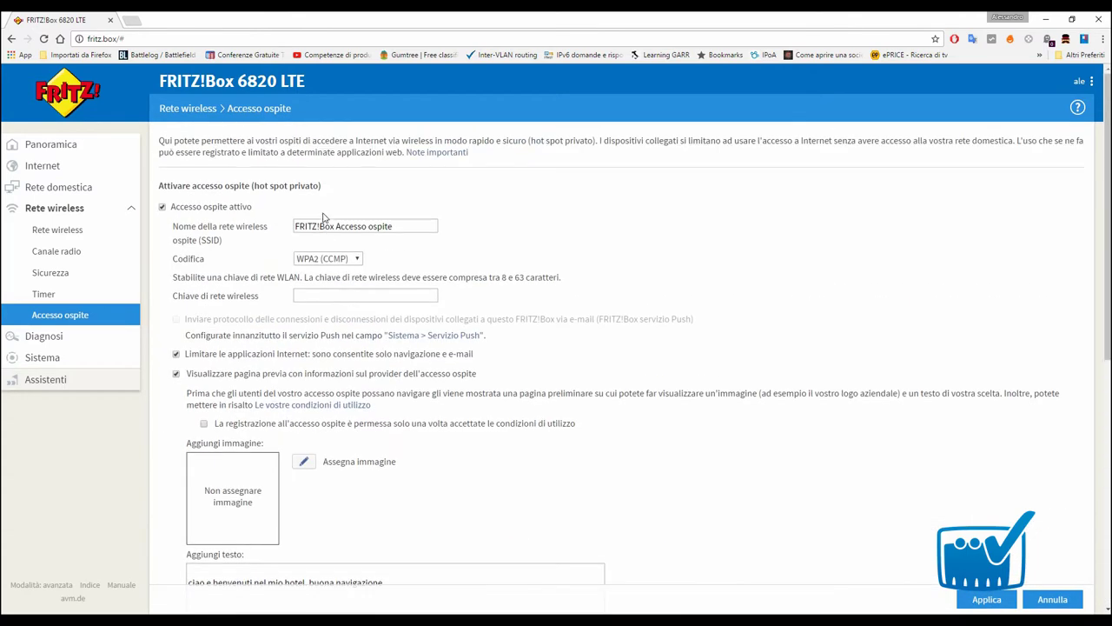
click(335, 260)
click(326, 308)
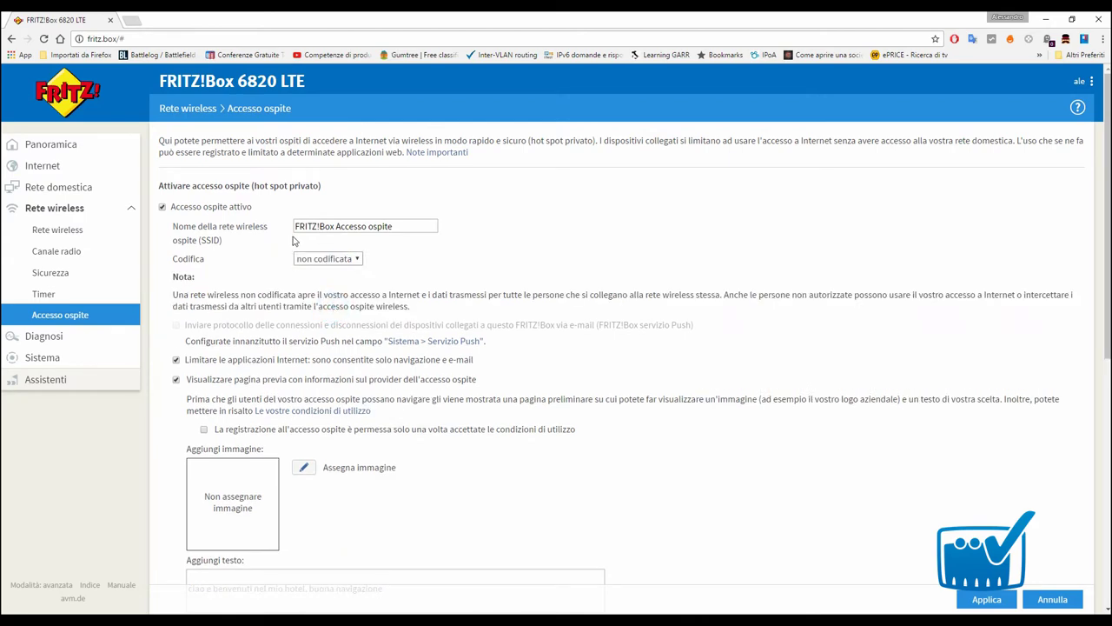
scroll(334, 363, down, 2)
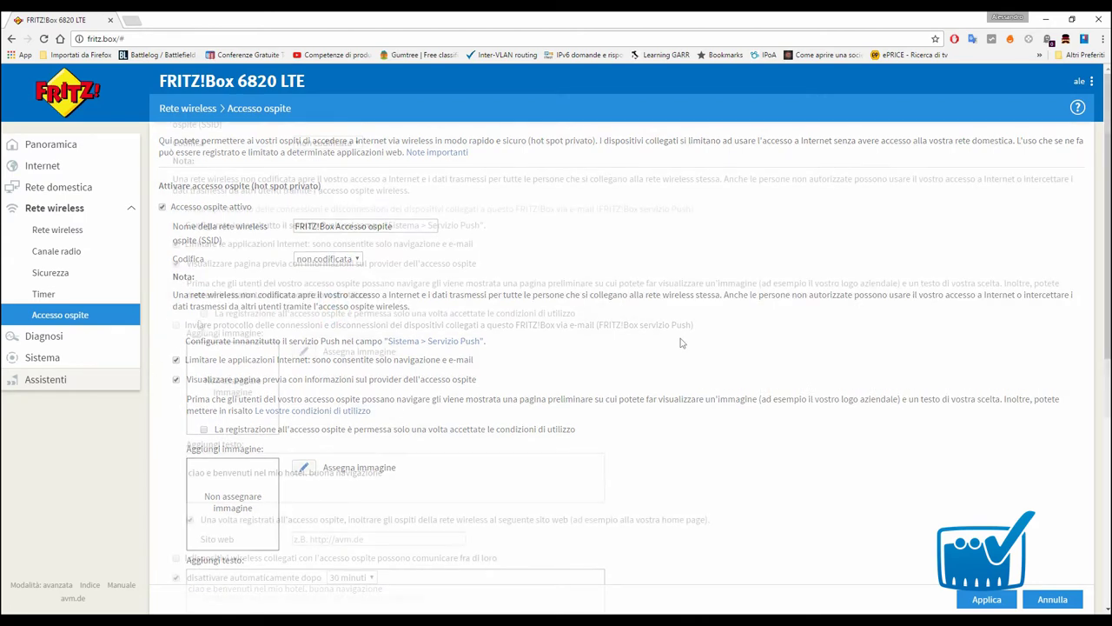
drag(237, 314, 584, 314)
click(542, 350)
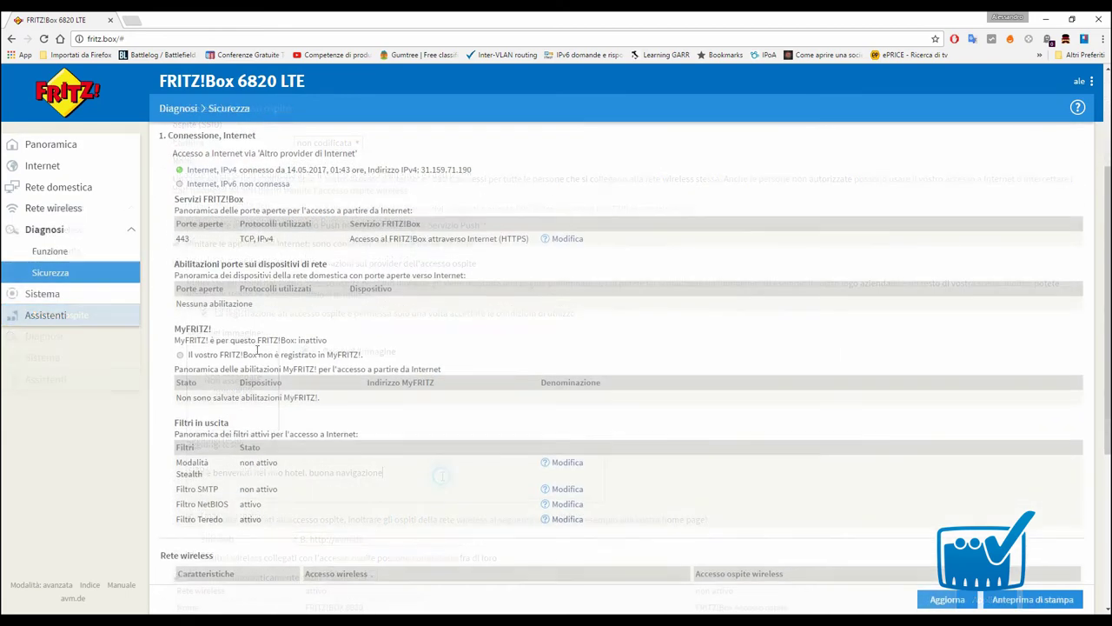
Step: Examine the security diagnosis for open ports, outgoing filters, wireless security and FRITZ!Box users
scroll(265, 330, down, 4)
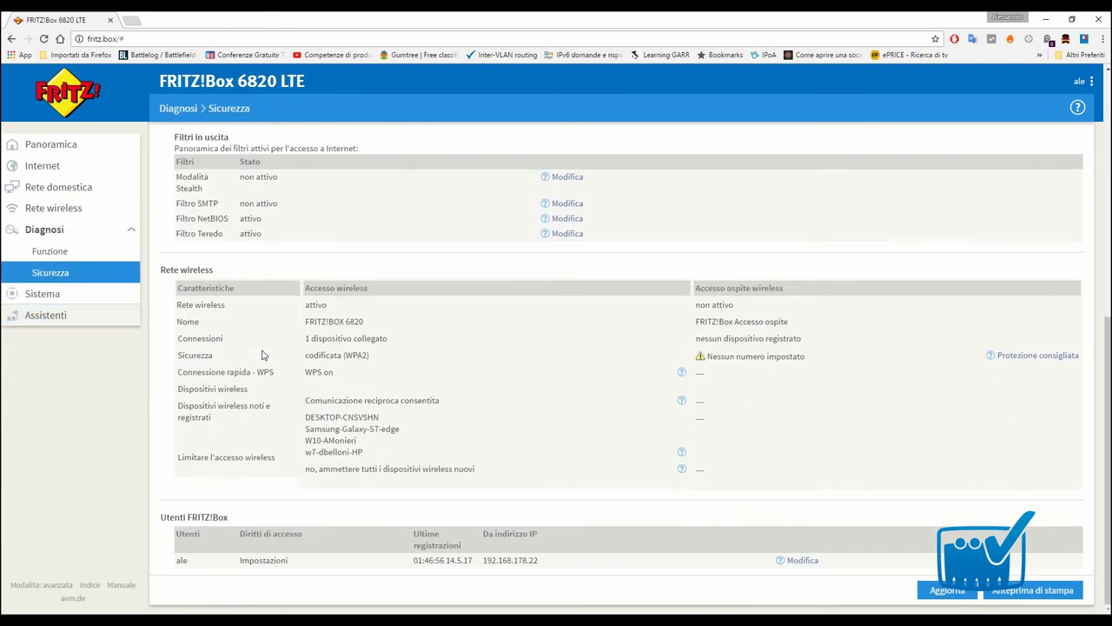
scroll(265, 348, up, 5)
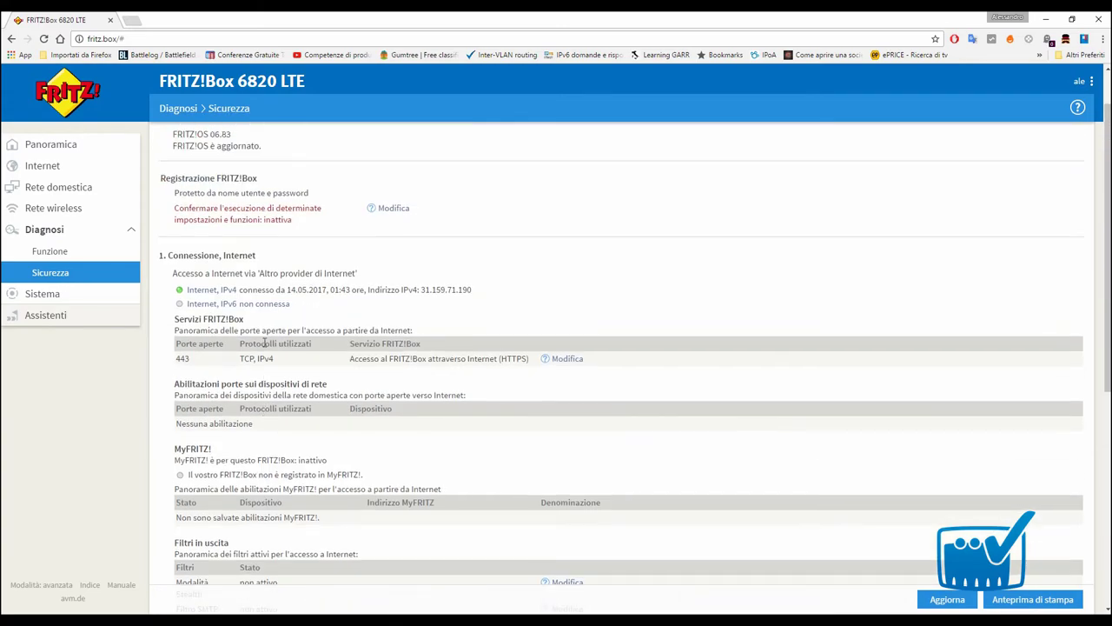
scroll(264, 343, down, 5)
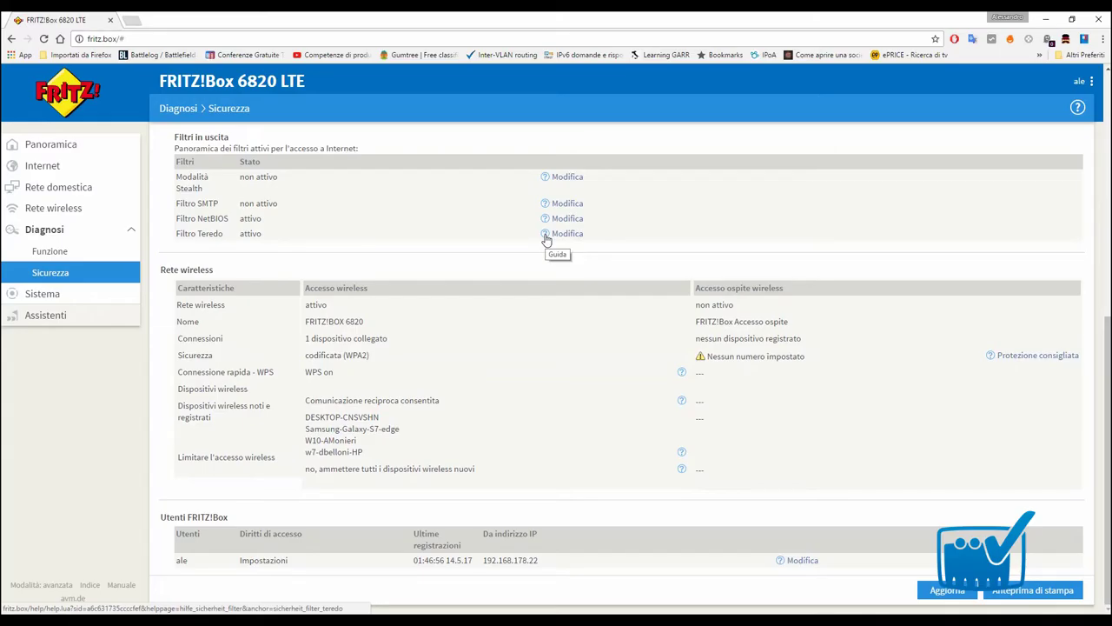
Step: Open the help for the Teredo filter, read through the outgoing filter descriptions and close the help window
click(545, 236)
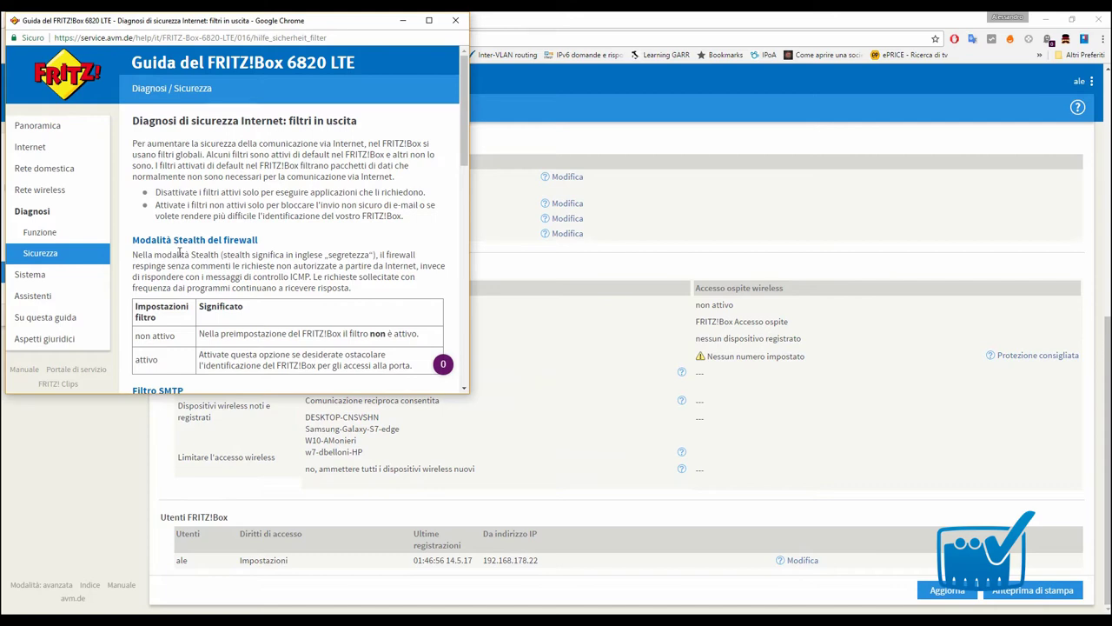
scroll(180, 256, down, 1)
scroll(180, 256, down, 5)
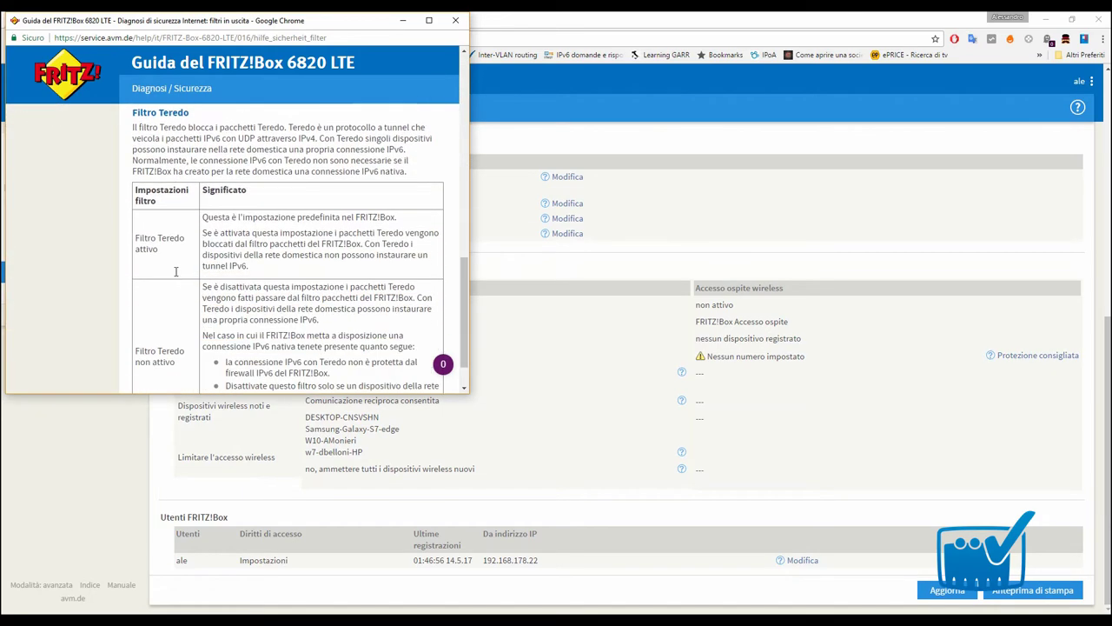
scroll(390, 73, up, 5)
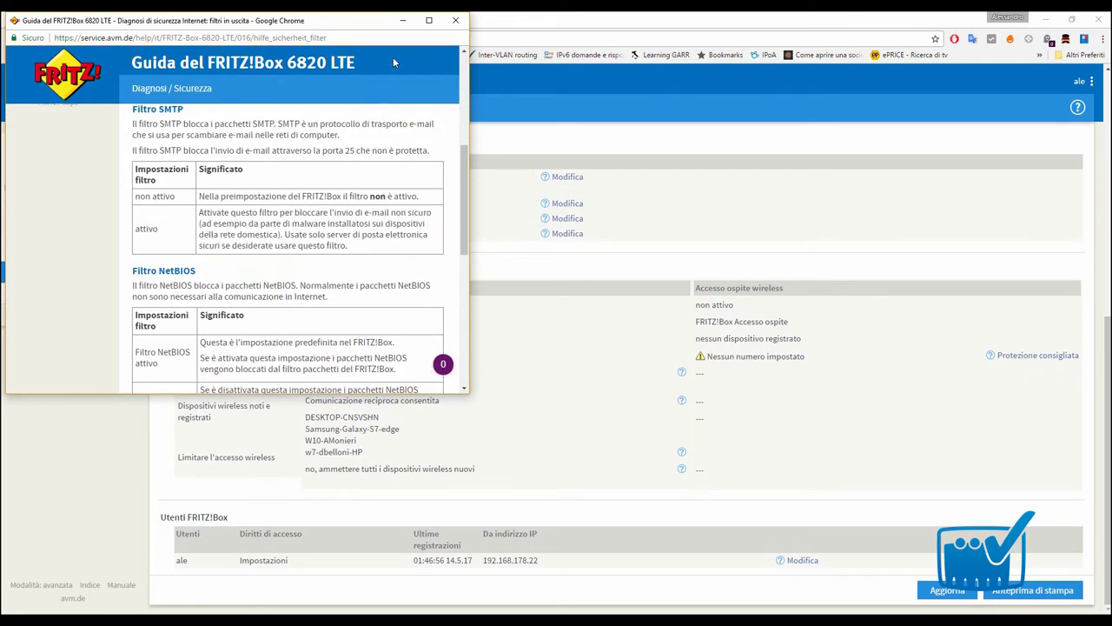
click(456, 20)
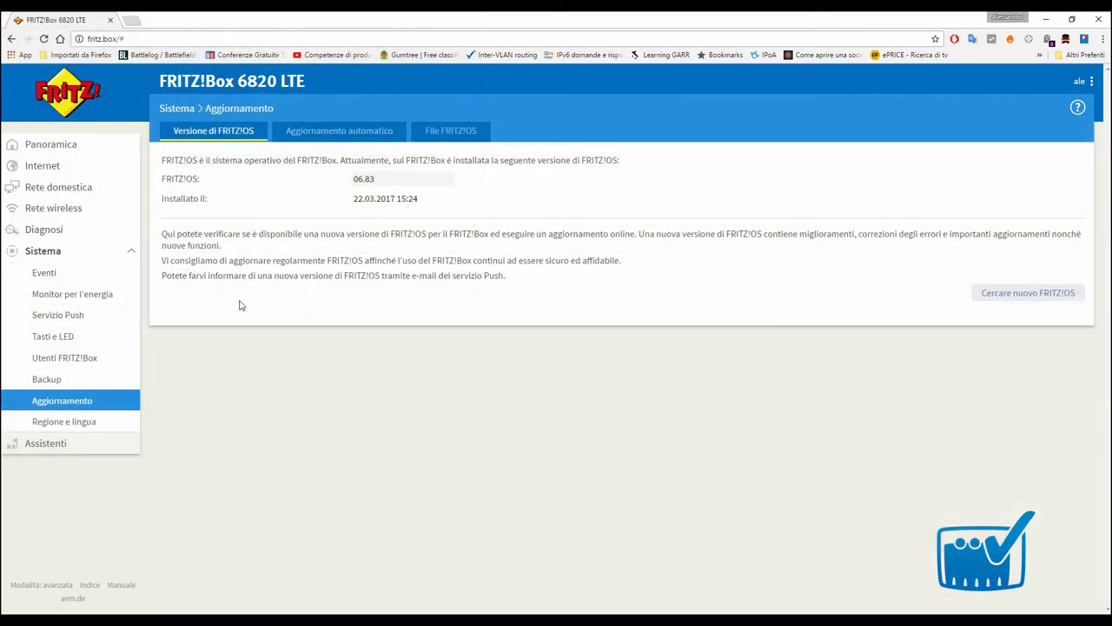
Step: Open the region and language settings and look at the interface language selection
click(76, 423)
click(301, 180)
click(302, 180)
click(301, 180)
click(302, 180)
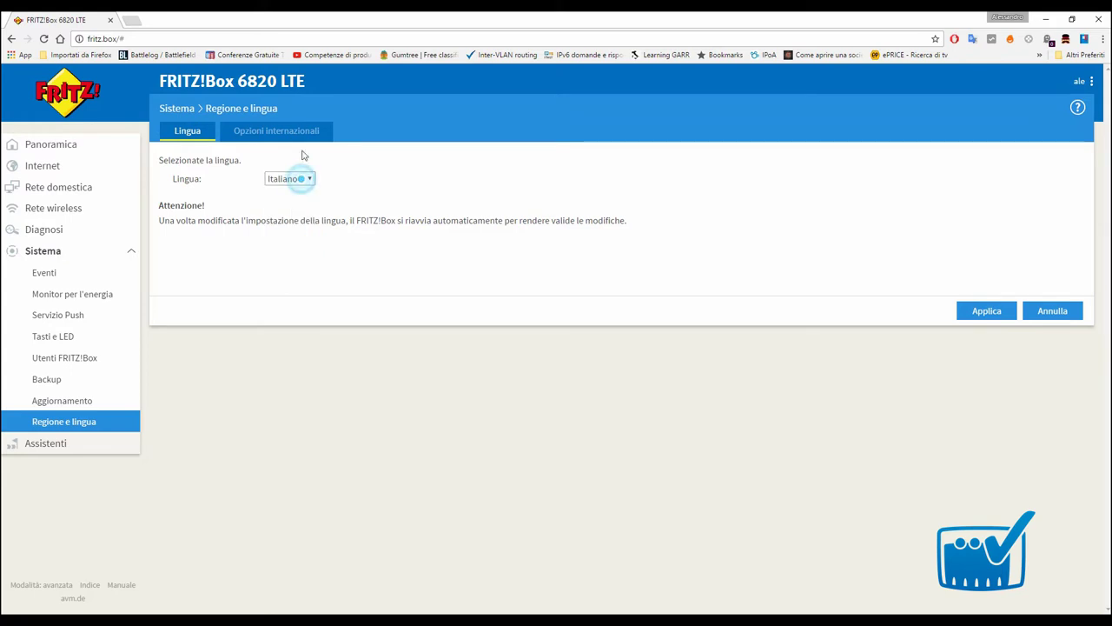
Step: View the list of selectable countries in the international options
click(303, 133)
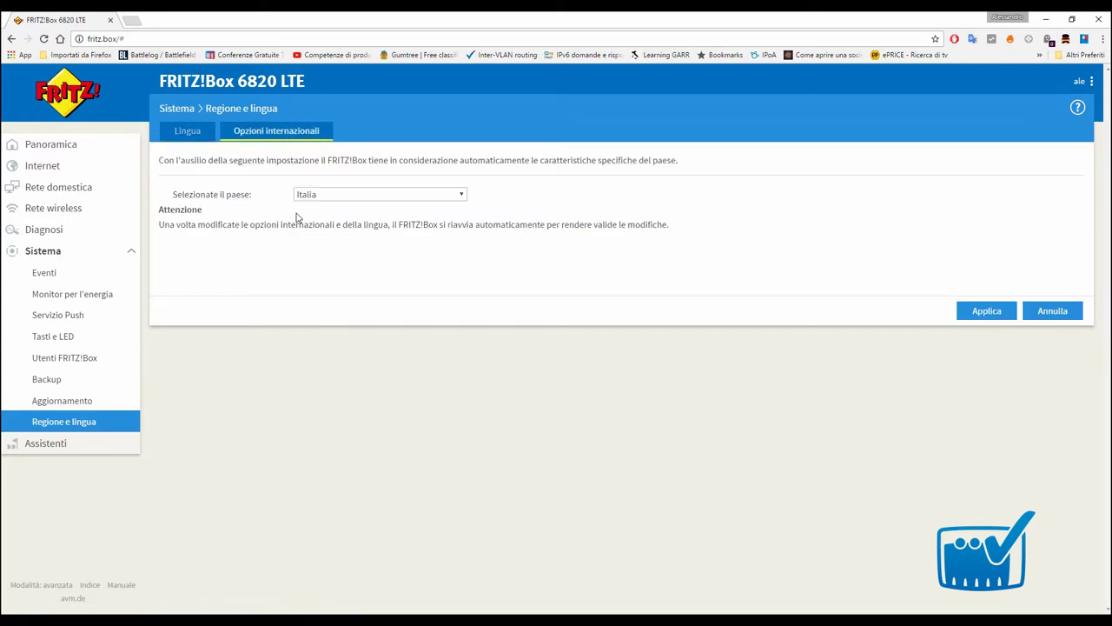
click(307, 196)
click(308, 194)
click(318, 194)
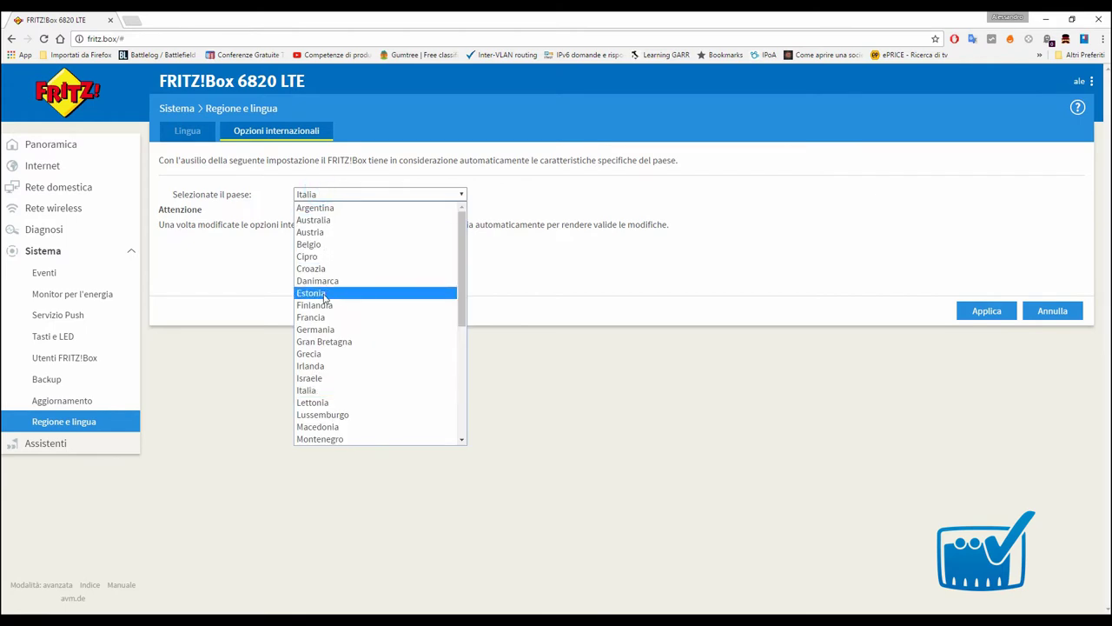
Step: Revisit the language and international options, and open the overview of configuration assistants
click(196, 135)
click(302, 132)
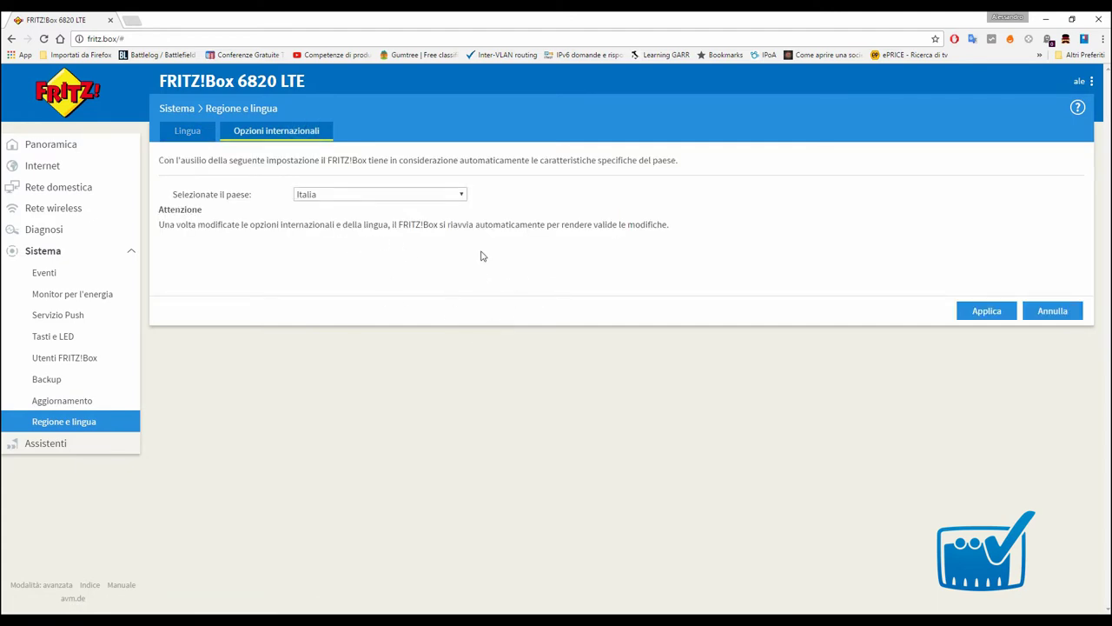
click(196, 135)
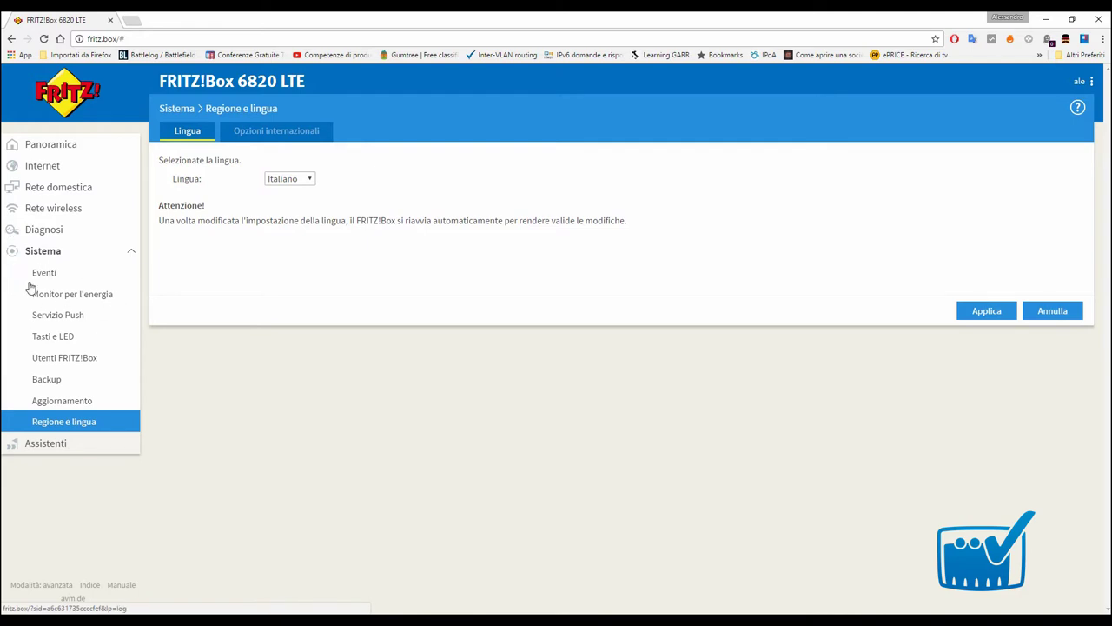
click(50, 445)
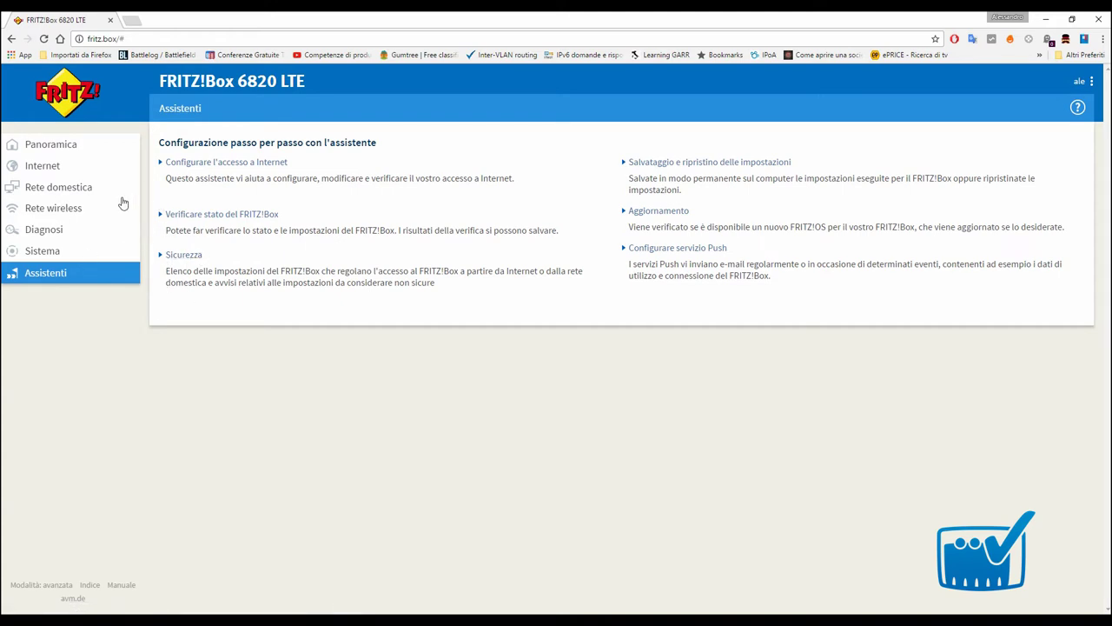
Step: Open the LTE information from the overview and view the connection mode choices on its Feedback page
click(72, 144)
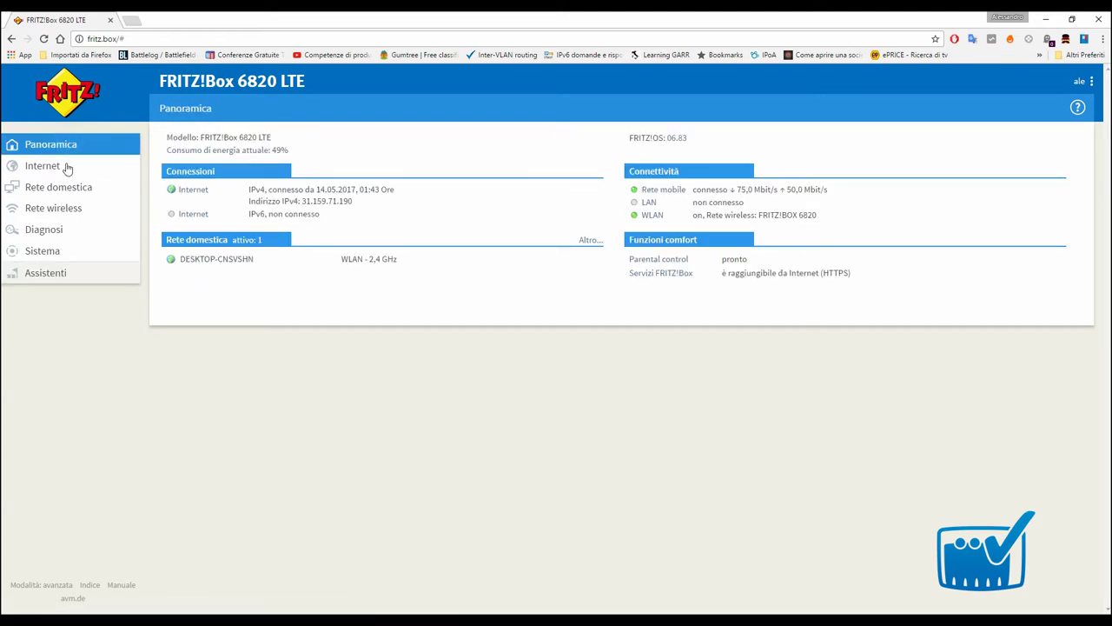
click(658, 191)
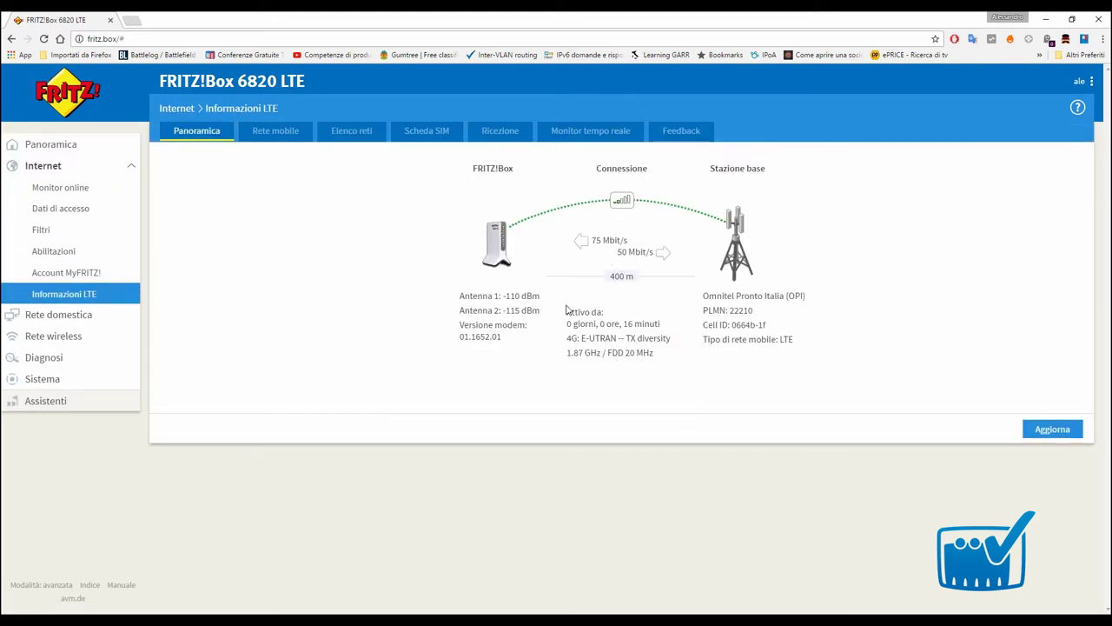
click(677, 135)
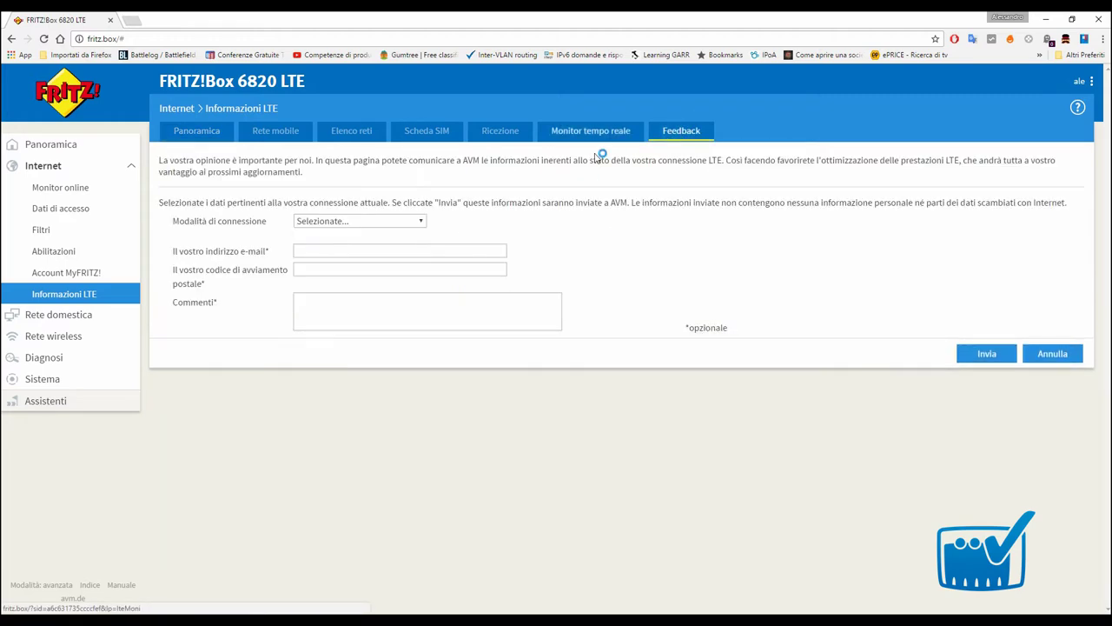
click(323, 221)
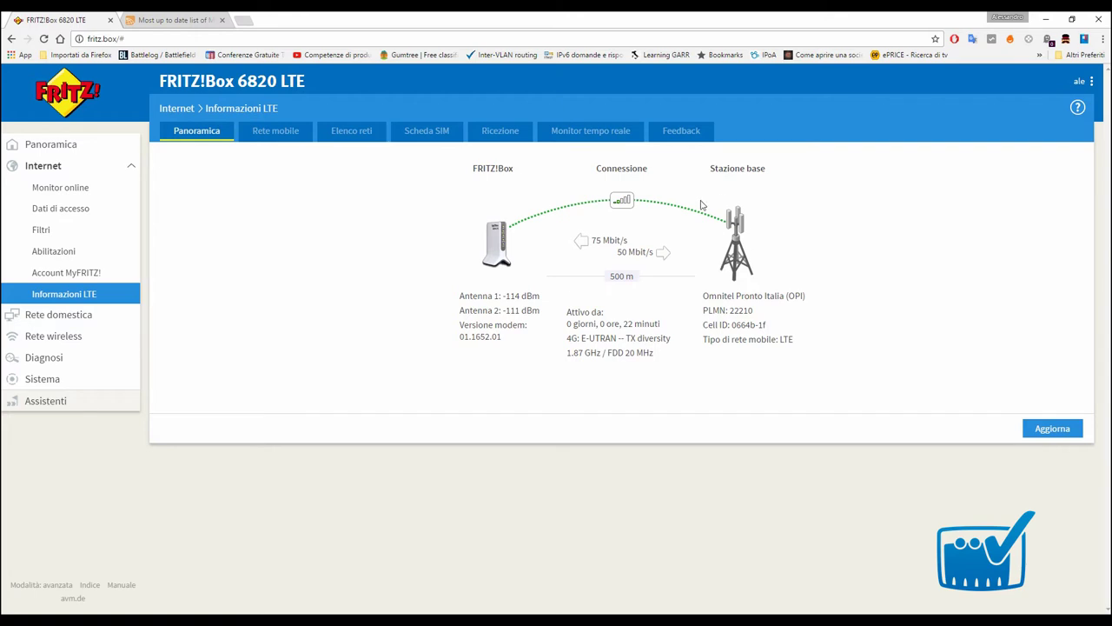
Step: Examine the base station details in the LTE overview: provider, PLMN, Cell ID and mobile network type
drag(705, 296, 745, 310)
drag(730, 311, 756, 312)
click(770, 316)
drag(704, 325, 768, 325)
click(768, 344)
triple_click(796, 341)
click(792, 361)
Step: Examine the downlink speed and the 4G transmission mode of the connection in the LTE overview
click(595, 238)
double_click(597, 239)
triple_click(599, 240)
click(602, 241)
drag(627, 339, 669, 339)
click(667, 362)
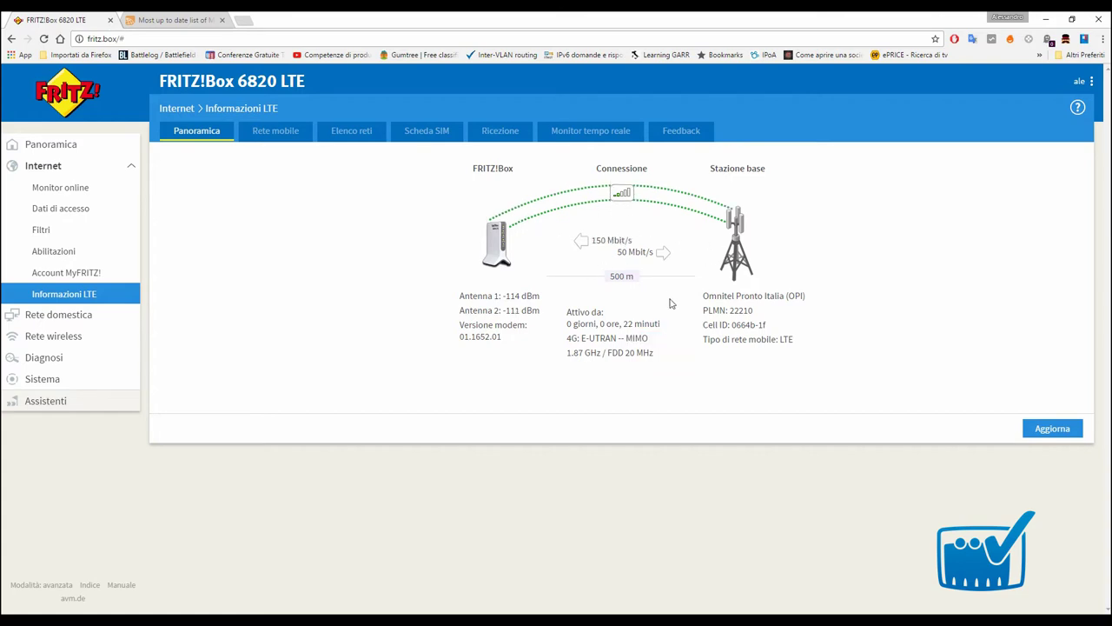
double_click(636, 337)
click(665, 378)
Step: Examine the signal levels of both antennas and the modem version in the LTE overview
drag(479, 298, 541, 310)
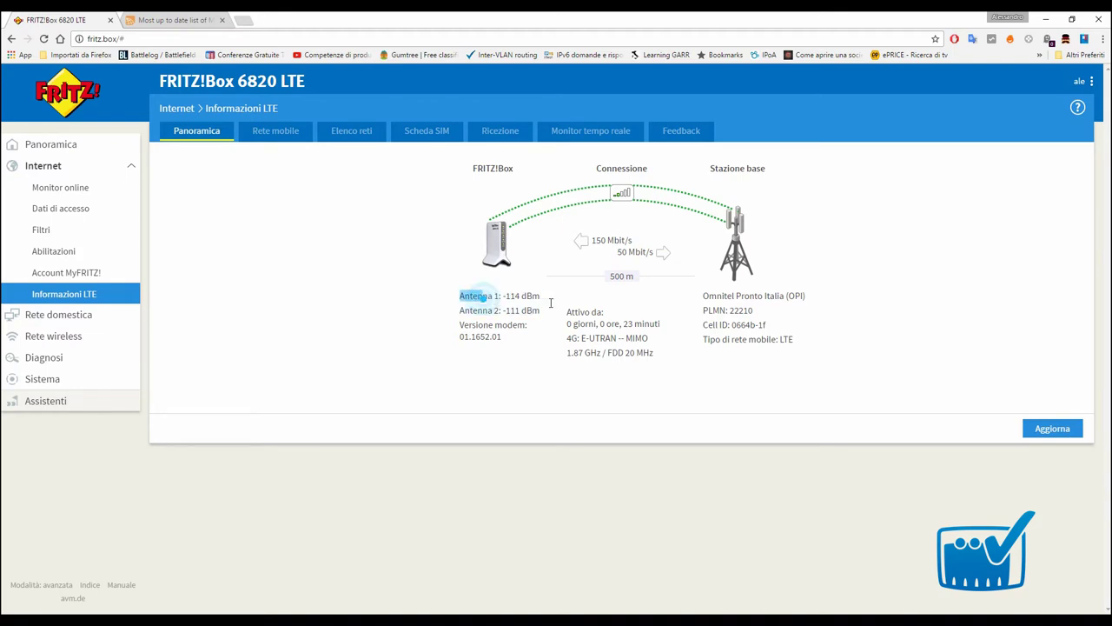
click(517, 369)
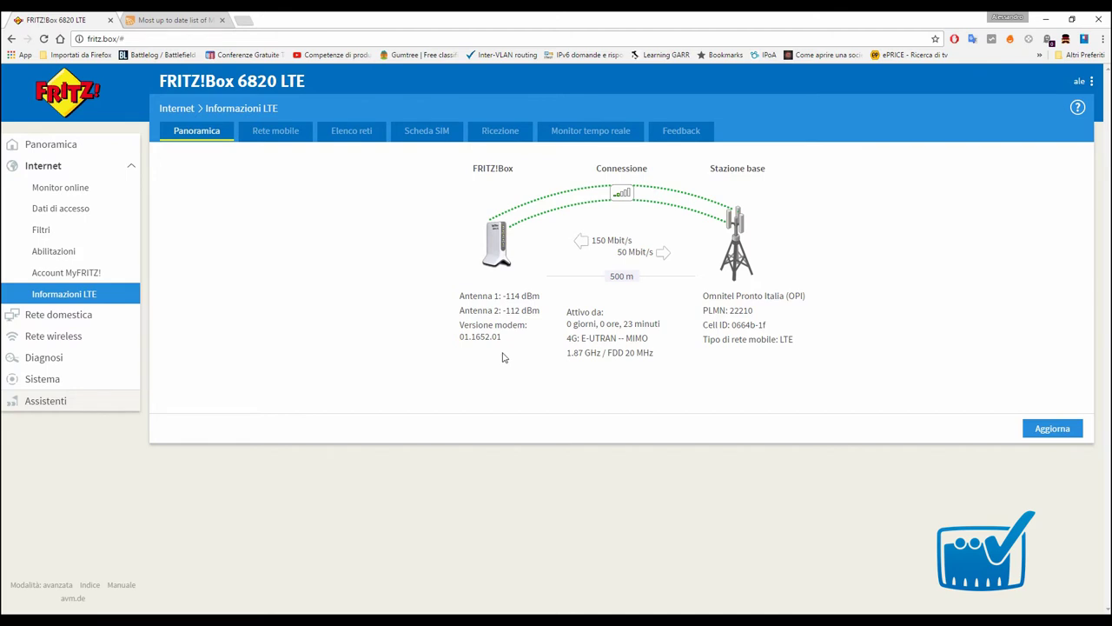
click(470, 335)
click(506, 363)
Step: Open the list of networks in range and examine the frequency, bandwidth, usage and reception of each cell
click(352, 139)
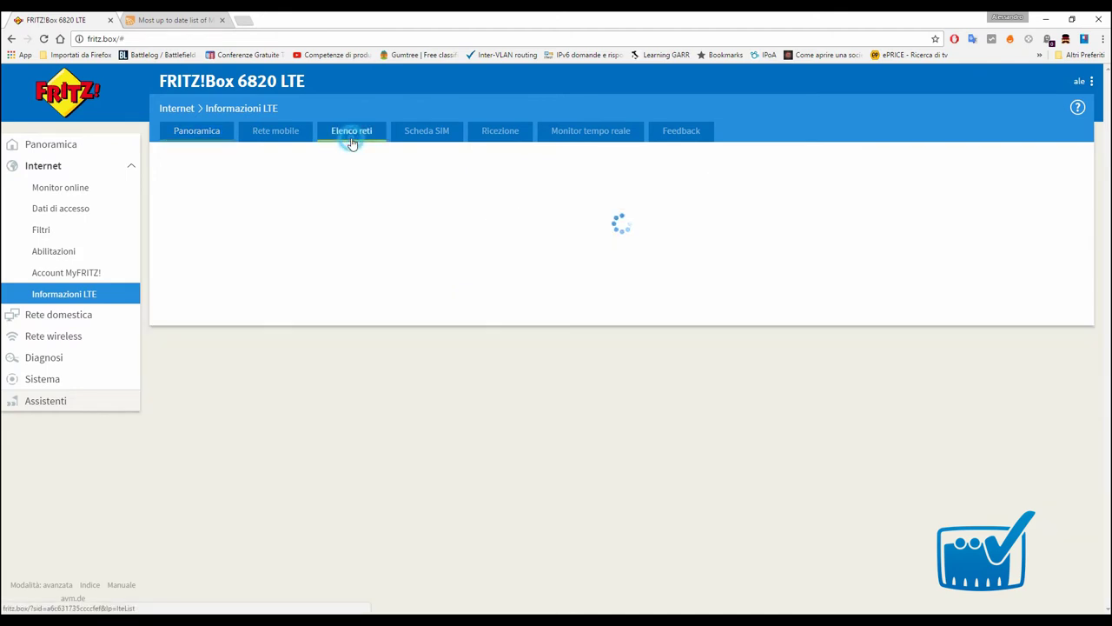
drag(850, 212, 869, 239)
click(889, 242)
click(865, 237)
drag(849, 198, 1007, 200)
click(1023, 228)
triple_click(1077, 198)
click(1078, 198)
click(1017, 227)
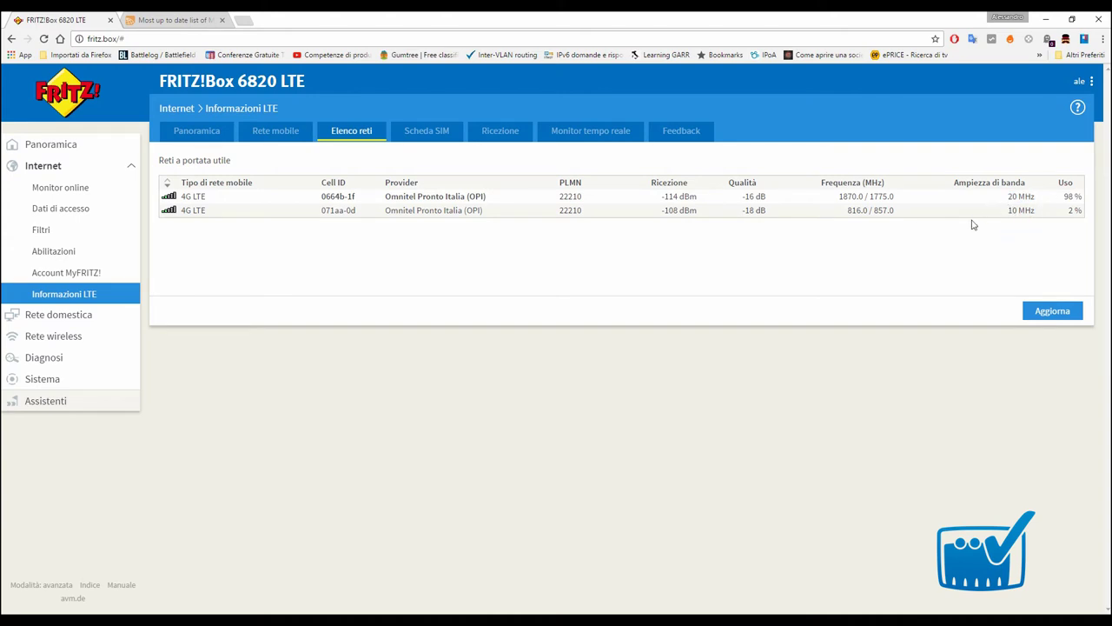
click(708, 195)
Step: Toggle the 2,6 GHz / Banda 7 option among the manual LTE frequency bands in the Internet access data
click(197, 130)
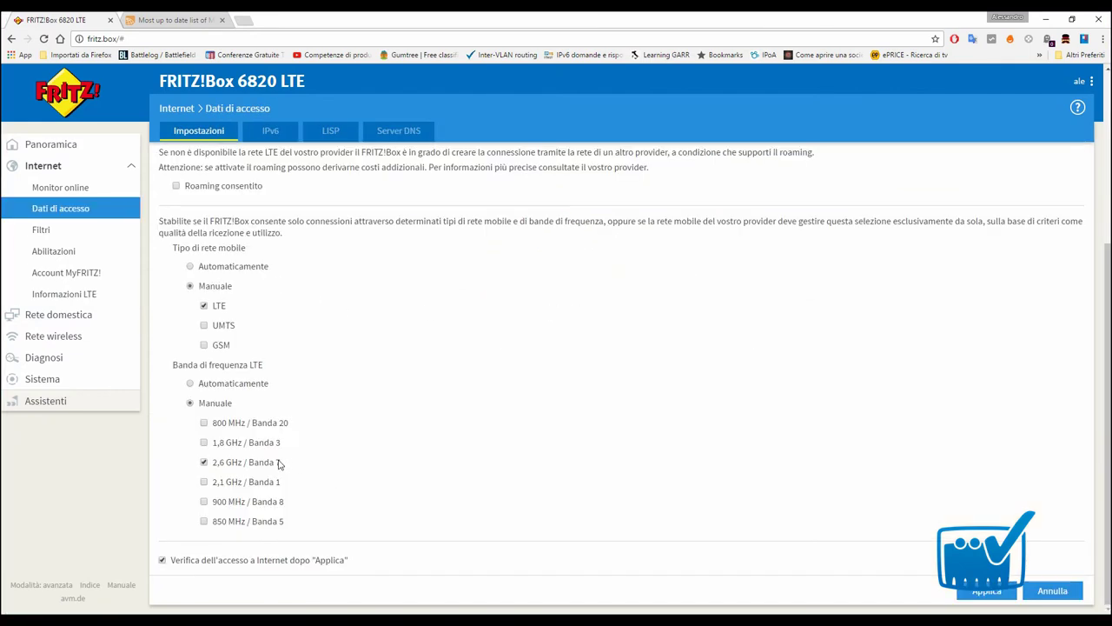
click(261, 461)
click(204, 461)
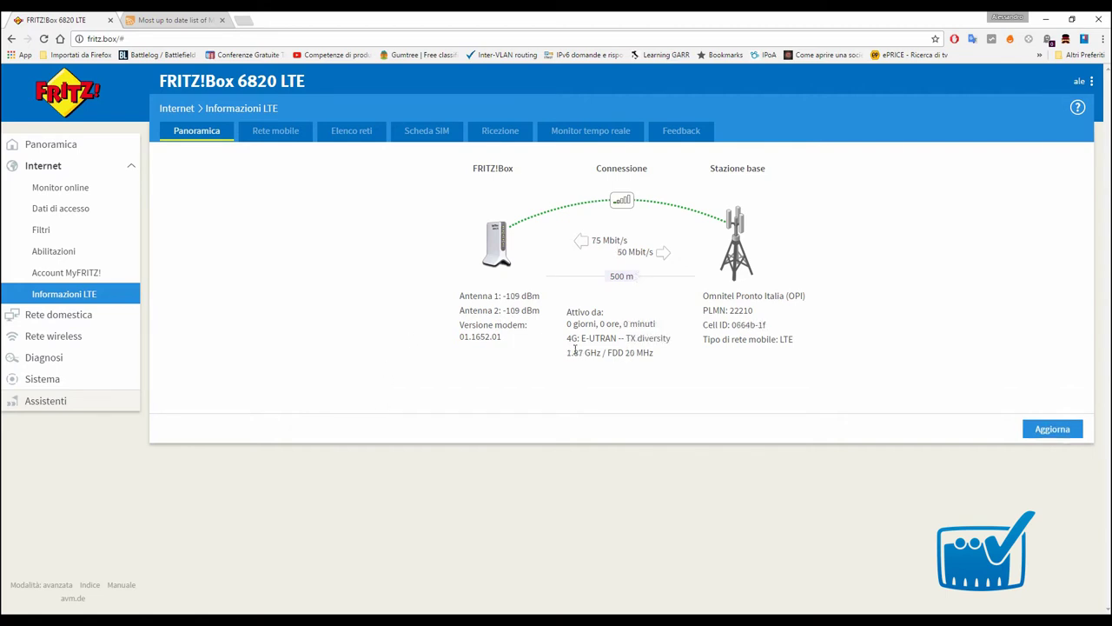
Step: Check the connection frequency in the LTE overview and examine the frequencies and bandwidth of the other cells in the network list
drag(570, 352, 600, 353)
click(547, 370)
click(344, 135)
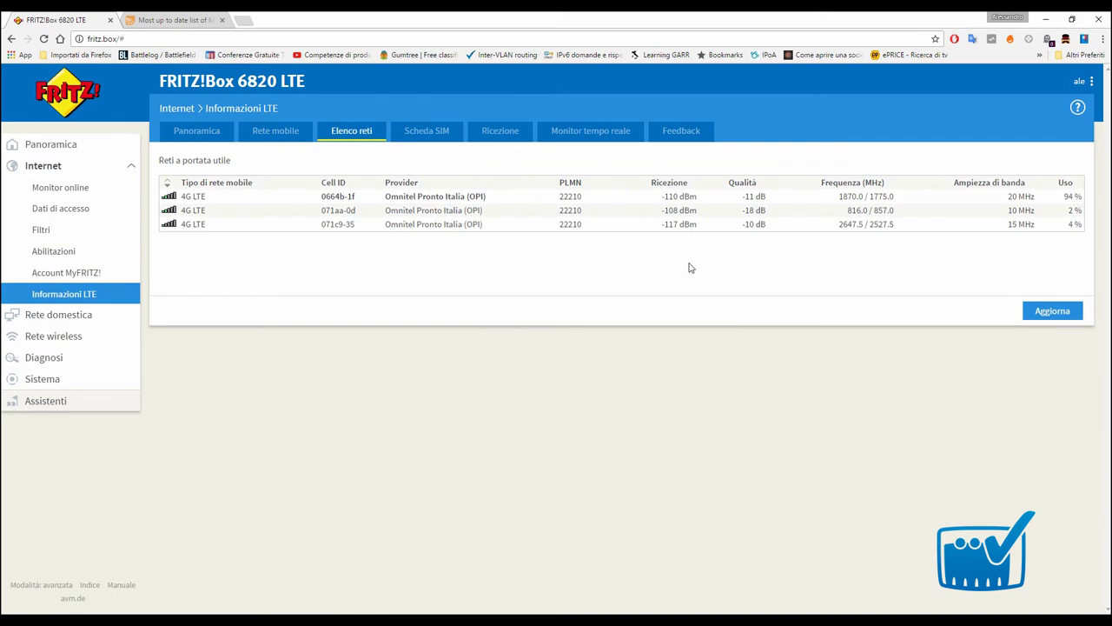
drag(831, 212, 892, 210)
triple_click(1012, 210)
click(970, 237)
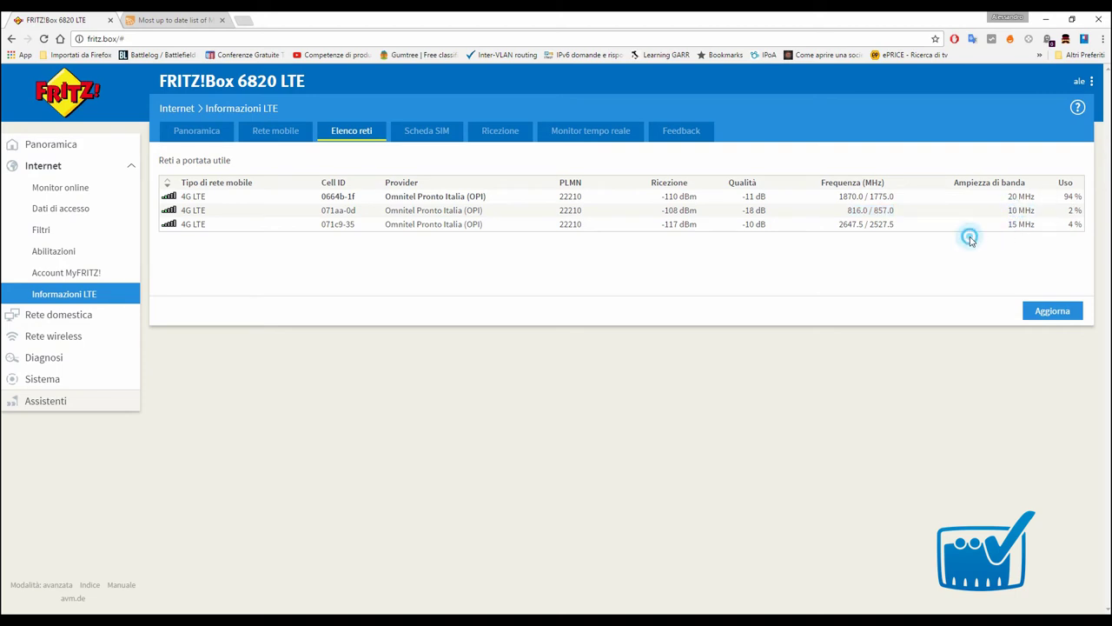
double_click(842, 223)
click(862, 249)
Step: View the mobile network signal details, and try starting and stopping the alignment guide in the reception settings
click(273, 136)
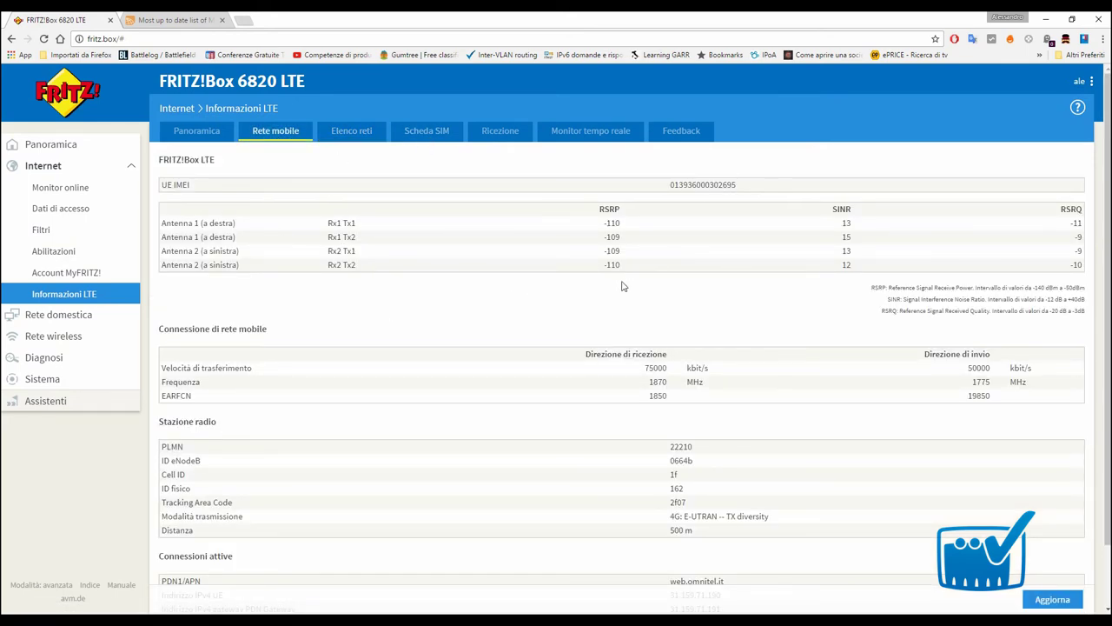
scroll(622, 283, down, 1)
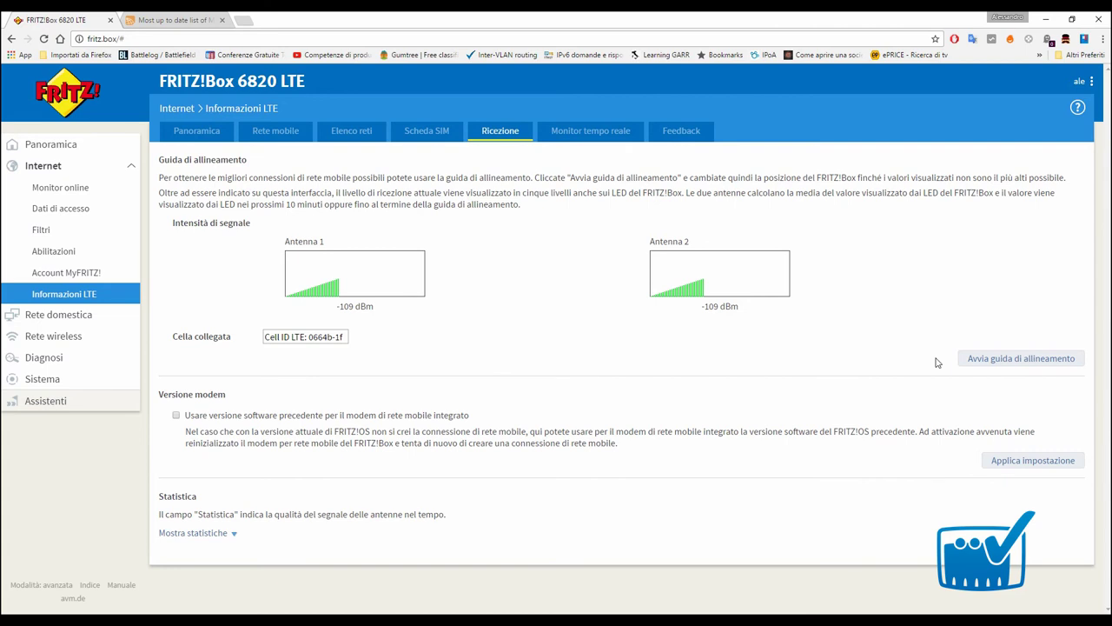
click(994, 361)
click(988, 360)
Step: Enable the previous software version for the integrated mobile modem, apply the setting and show the antenna signal statistics
drag(175, 392, 239, 396)
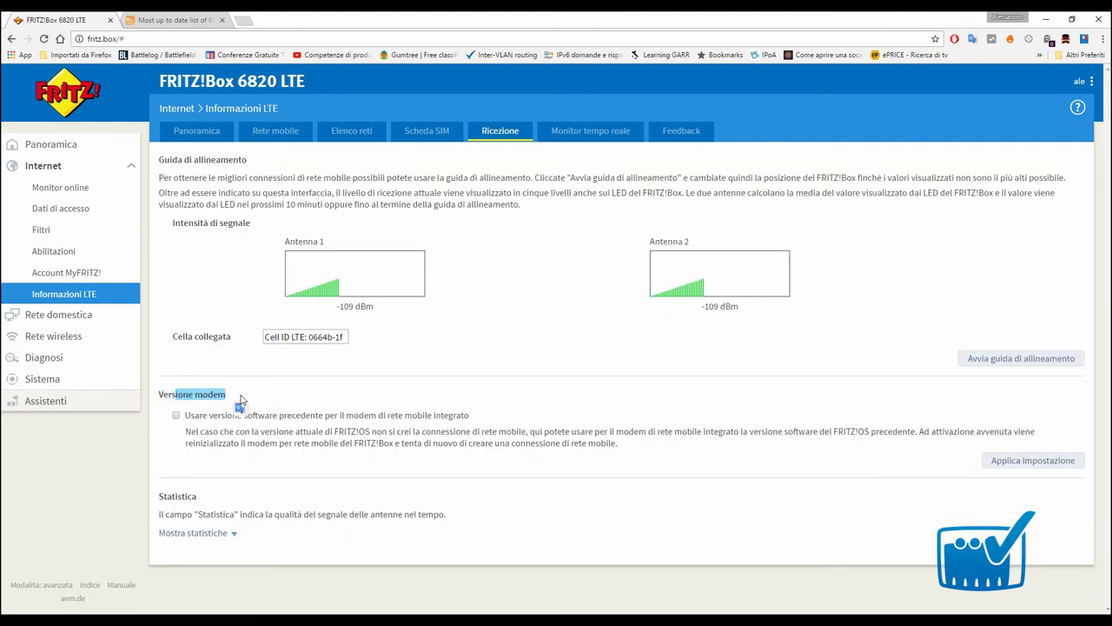
click(280, 392)
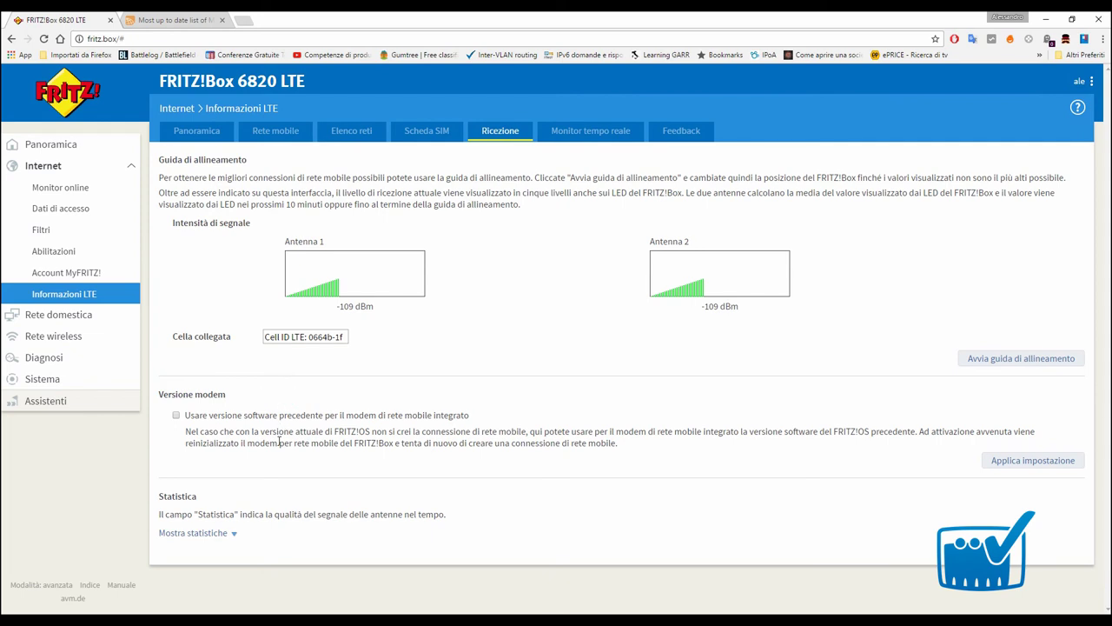
click(176, 415)
click(1001, 461)
click(193, 532)
Step: In the Internet access data, select UMTS instead of LTE as the manual mobile network type
click(61, 209)
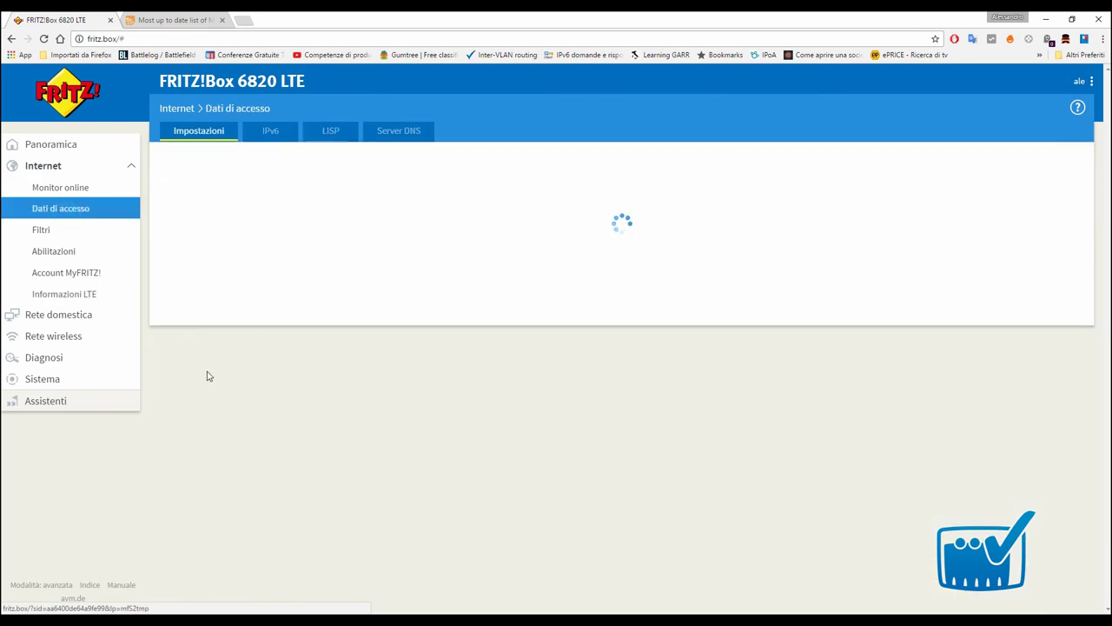
scroll(206, 371, down, 2)
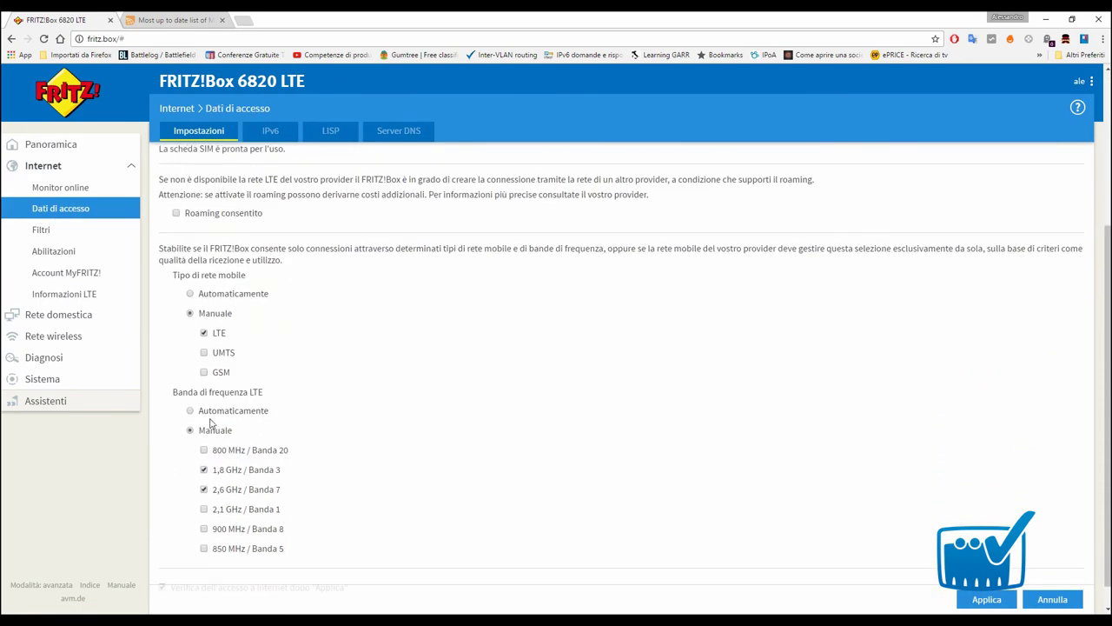
scroll(211, 443, down, 1)
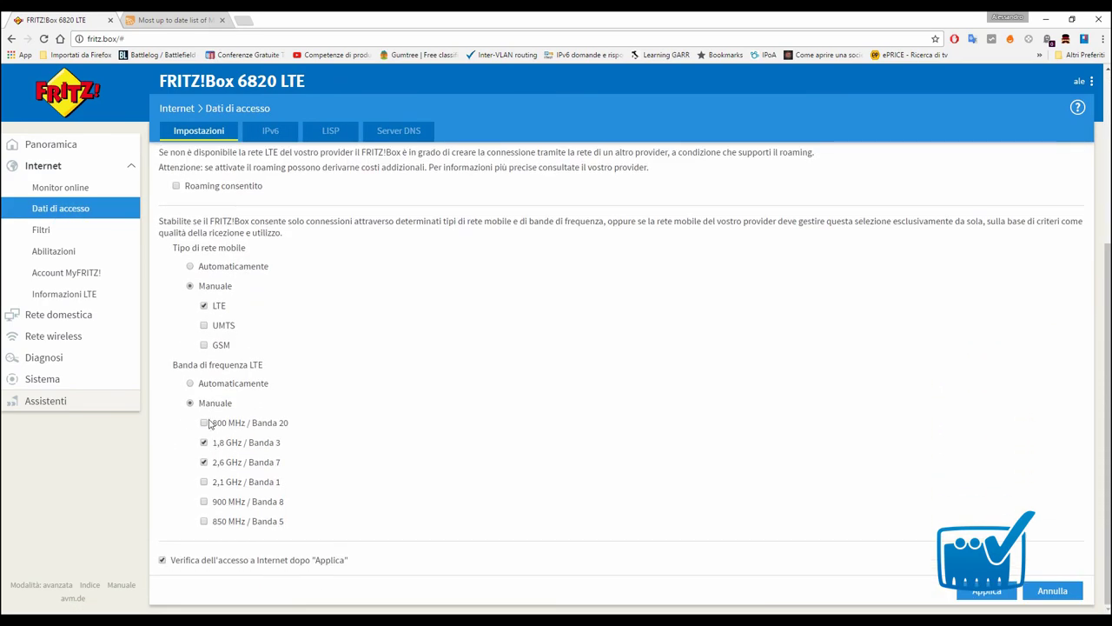
click(205, 326)
click(204, 306)
scroll(209, 318, up, 2)
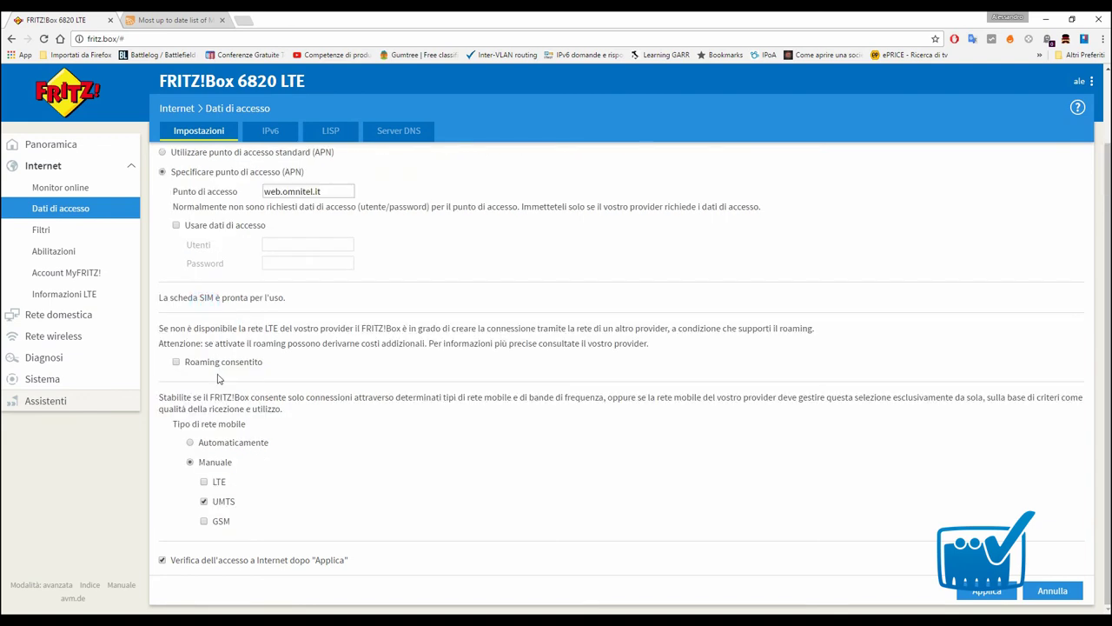
Step: Deselect UMTS, try the GSM option briefly and select LTE again as the only mobile network type
click(204, 501)
click(205, 520)
click(204, 521)
click(206, 481)
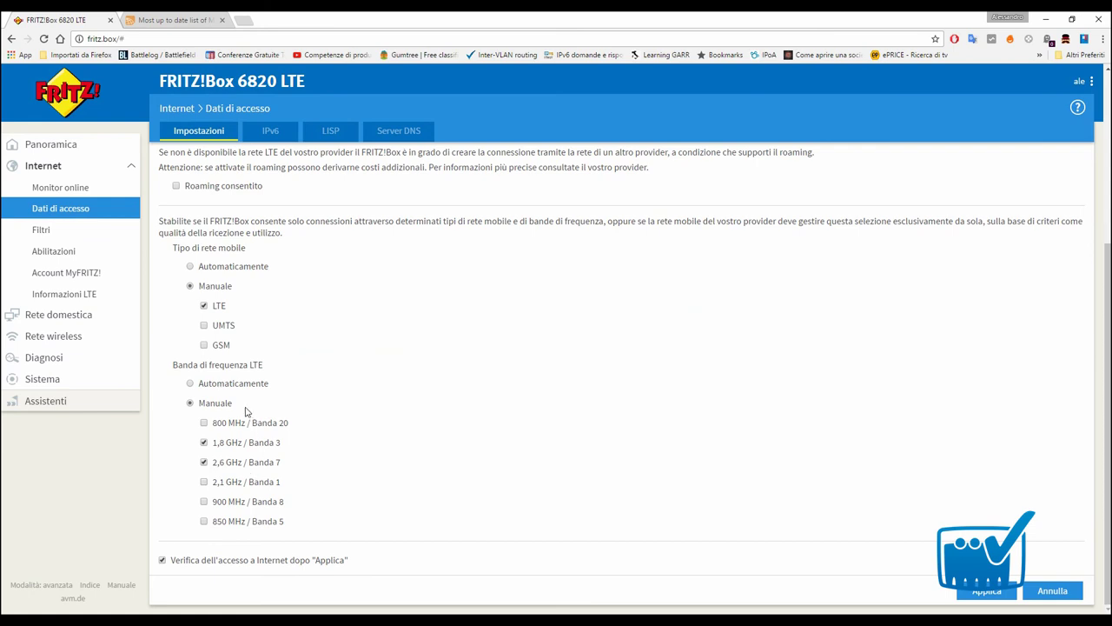
Step: Review the UMTS, GSM and LTE network type options and the 2,6 GHz / Banda 7 frequency band
click(218, 324)
click(221, 346)
click(261, 342)
double_click(218, 306)
double_click(218, 462)
click(333, 443)
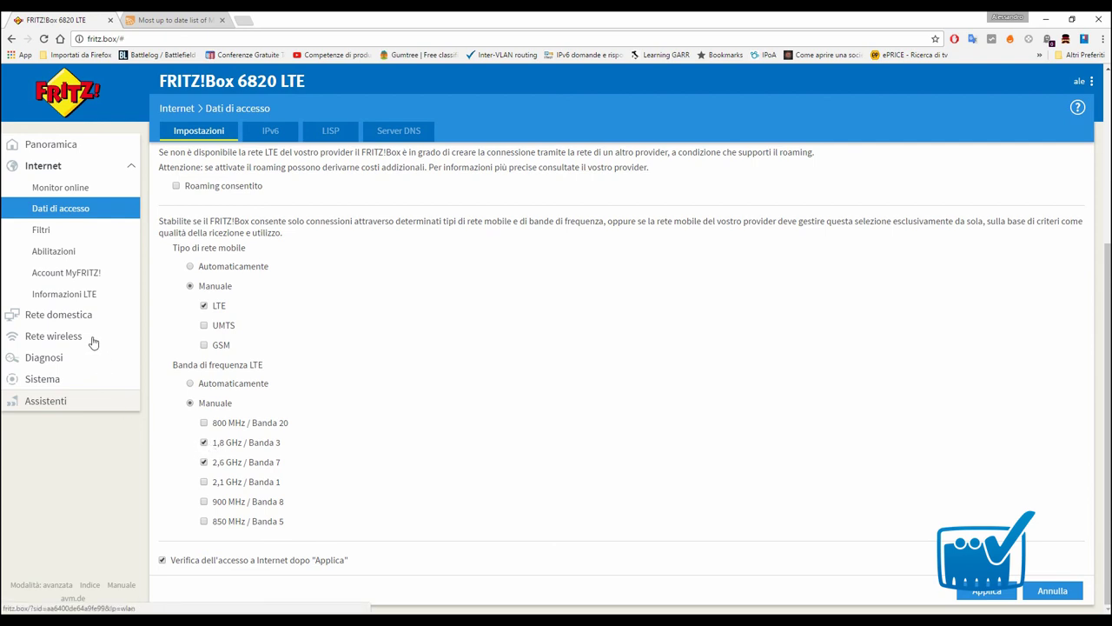
Step: Reopen the Feedback page of the LTE information, view the connection mode choices and close the list without choosing
click(88, 297)
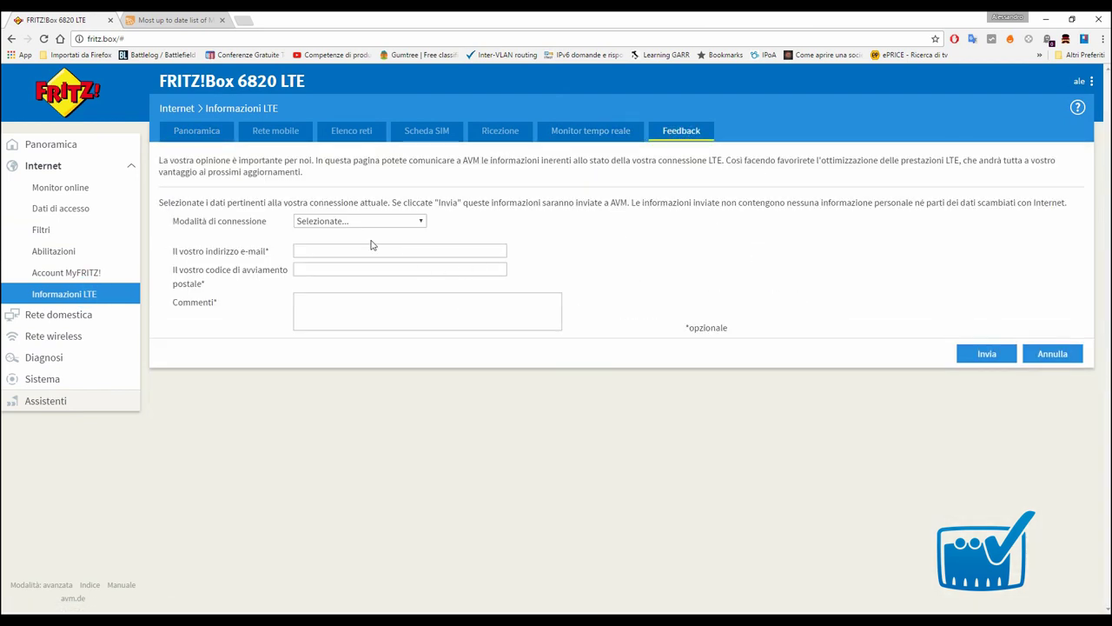
click(372, 220)
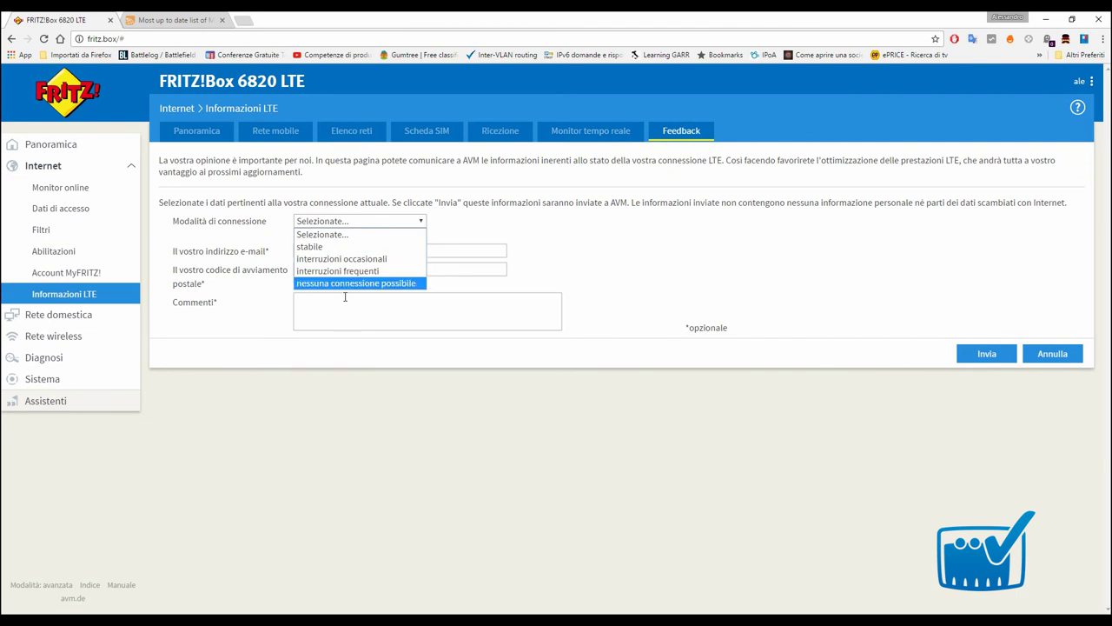
click(347, 400)
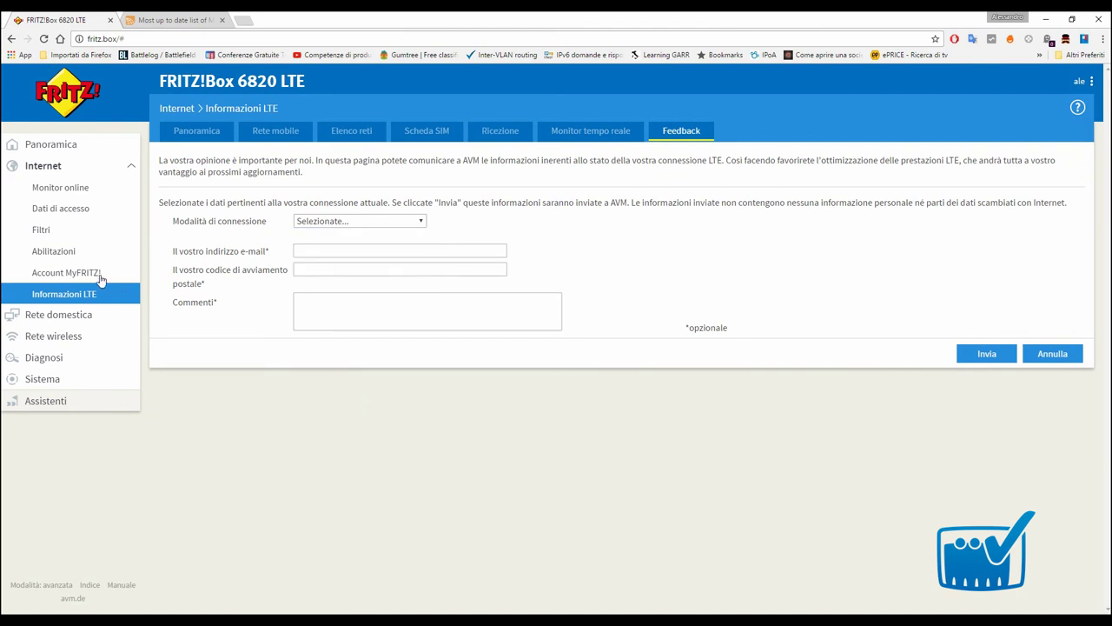
Step: View the known wireless devices and the radio channel settings, and return to the LTE information overview
click(77, 331)
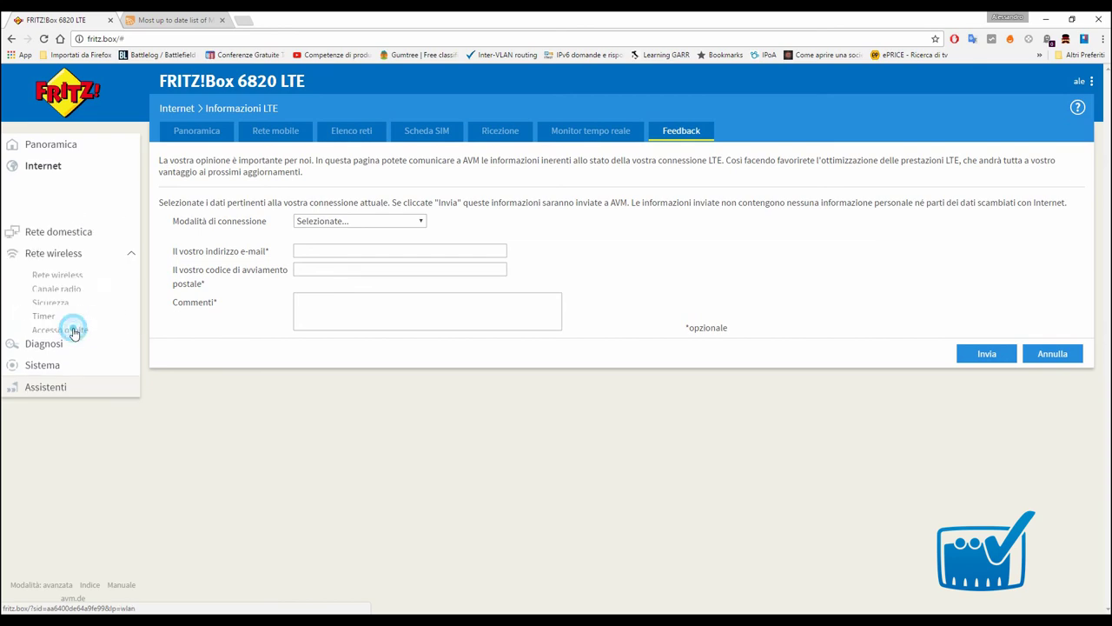
click(67, 232)
scroll(356, 417, down, 2)
scroll(339, 452, up, 2)
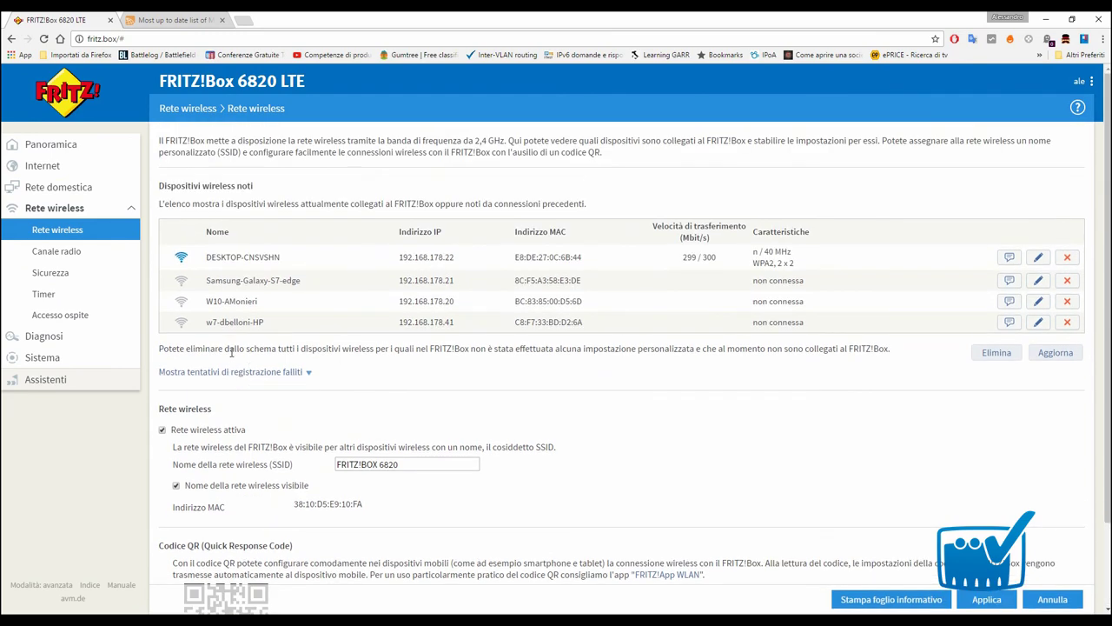
click(41, 251)
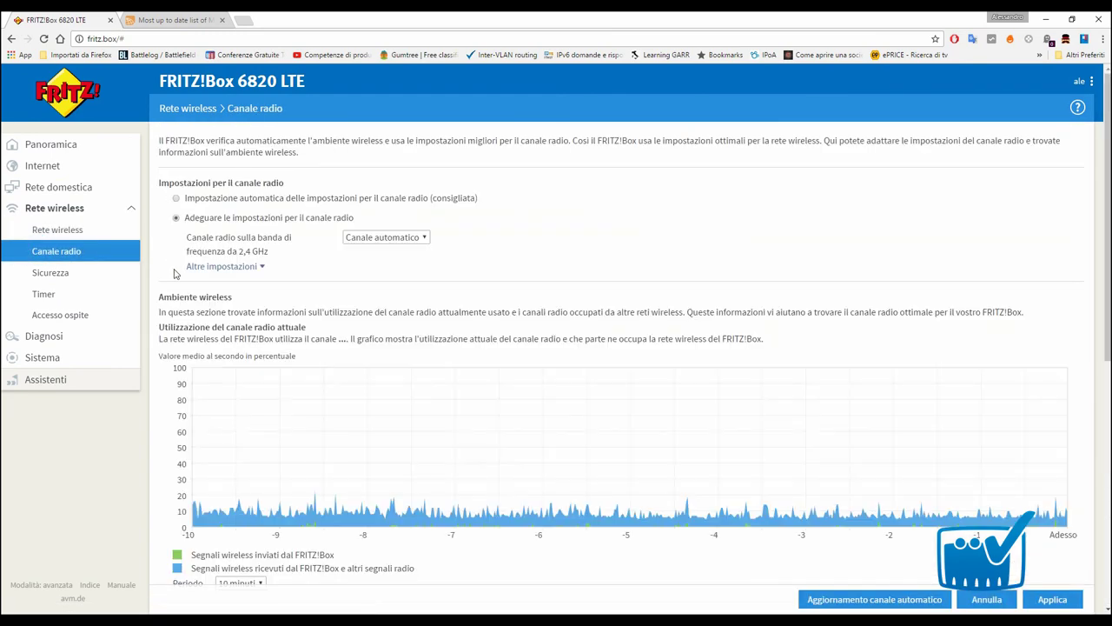
click(52, 166)
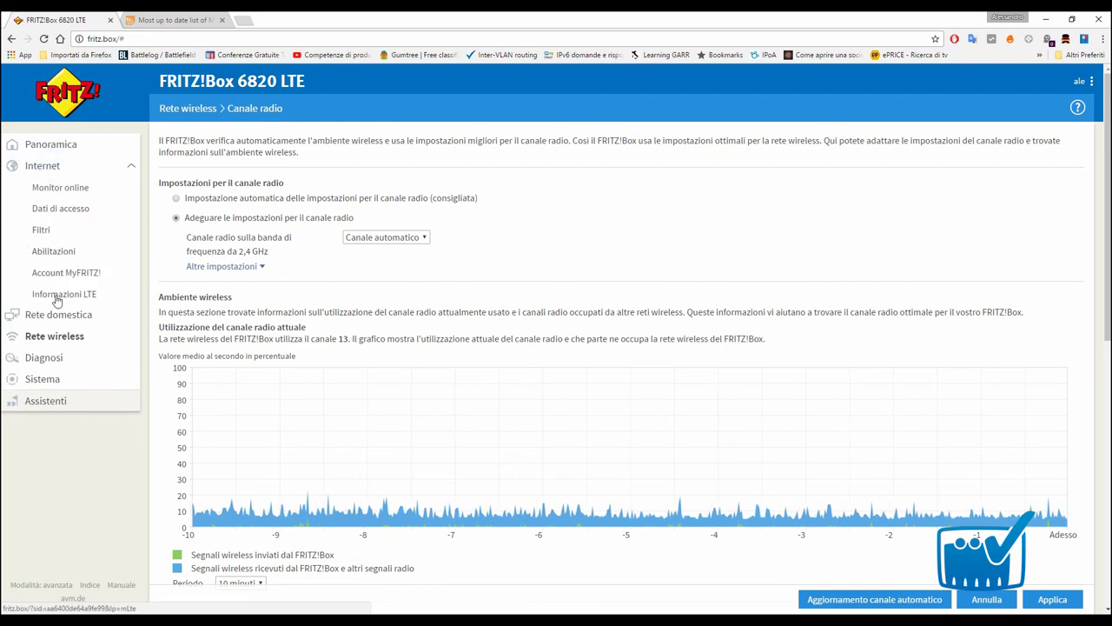
click(55, 297)
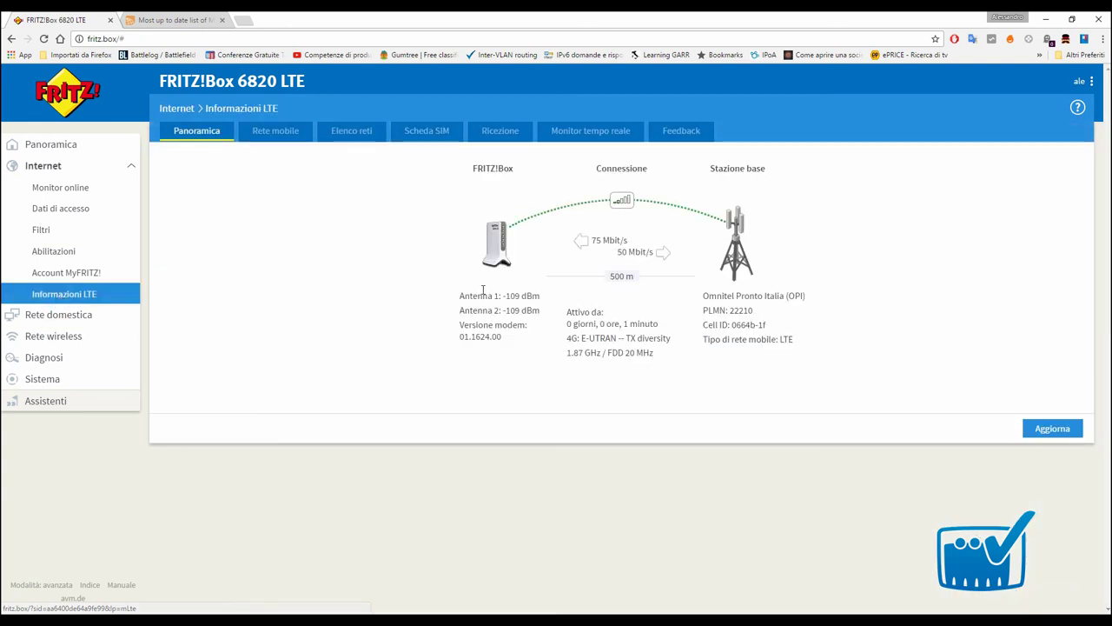